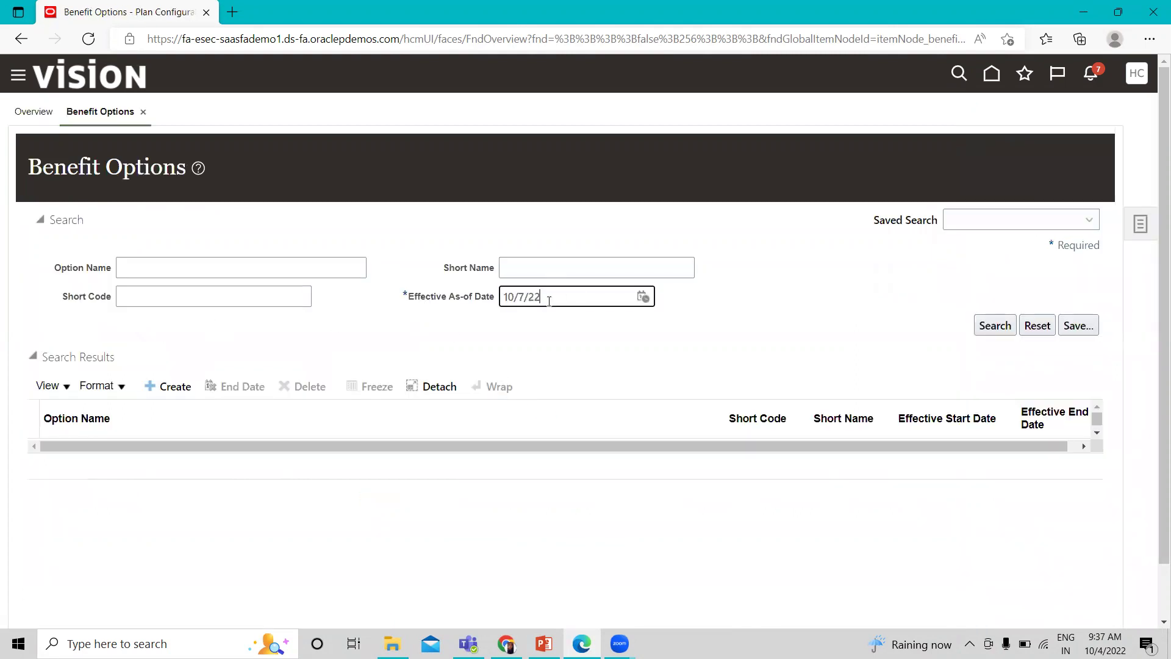
Search the benefit options with the effective as-of date set to 1/1/22
text(1/1/22)
click(1037, 282)
click(995, 324)
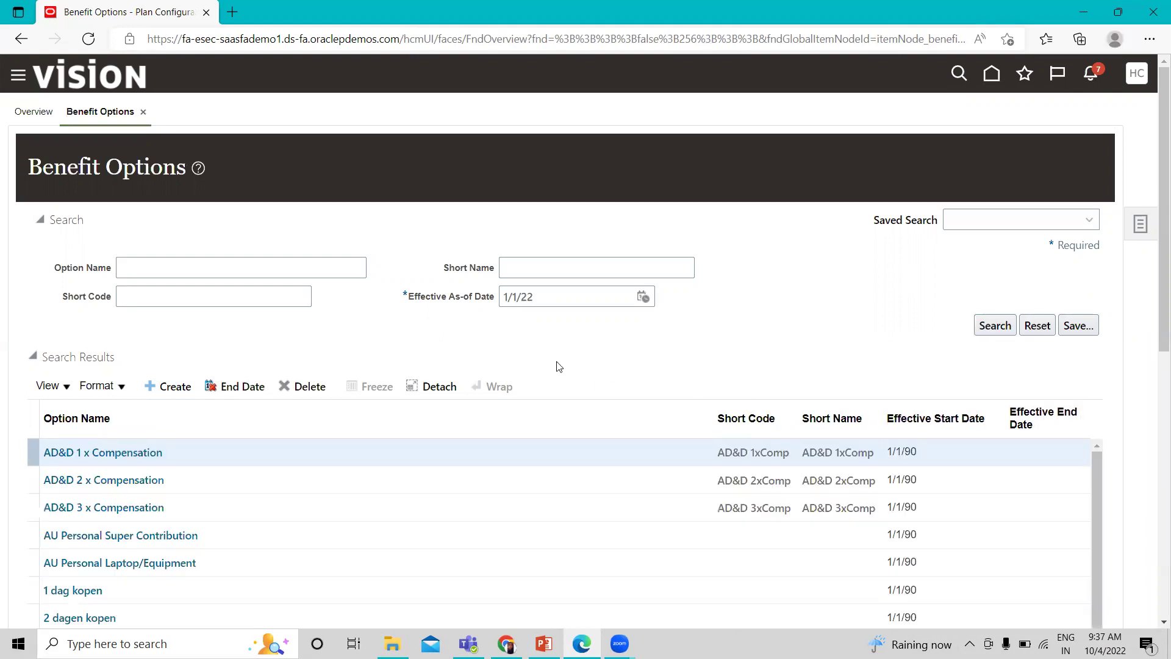
Look through the benefit options in the search results, including the salary, compensation and employee coverage options
scroll(558, 366, down, 4)
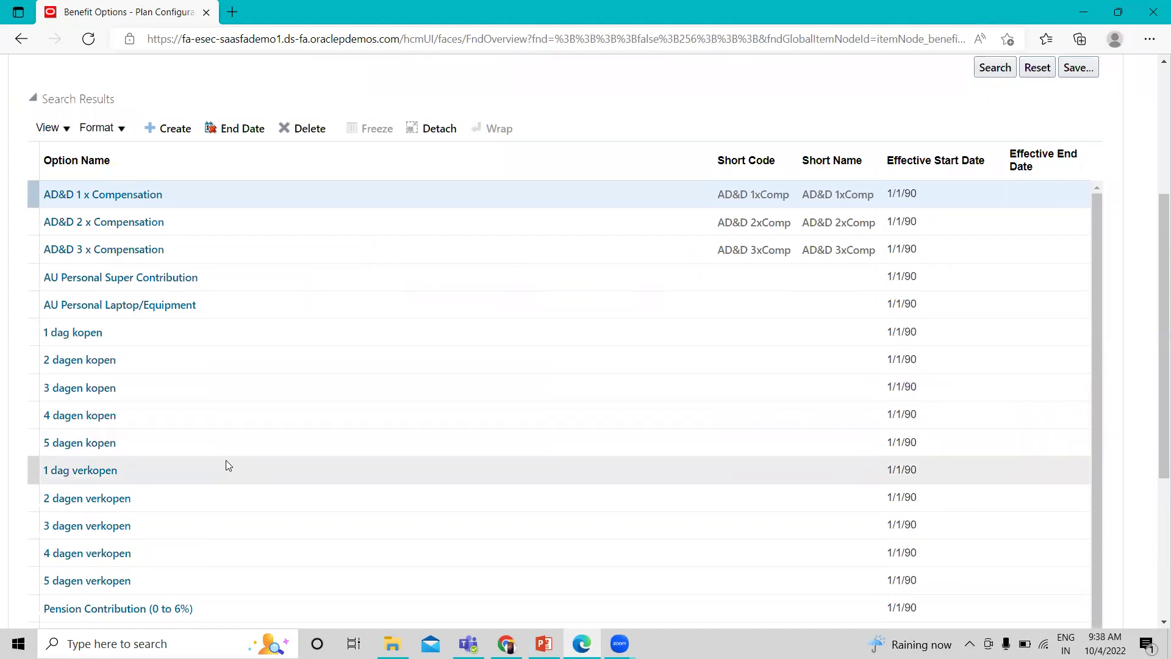
scroll(300, 469, up, 4)
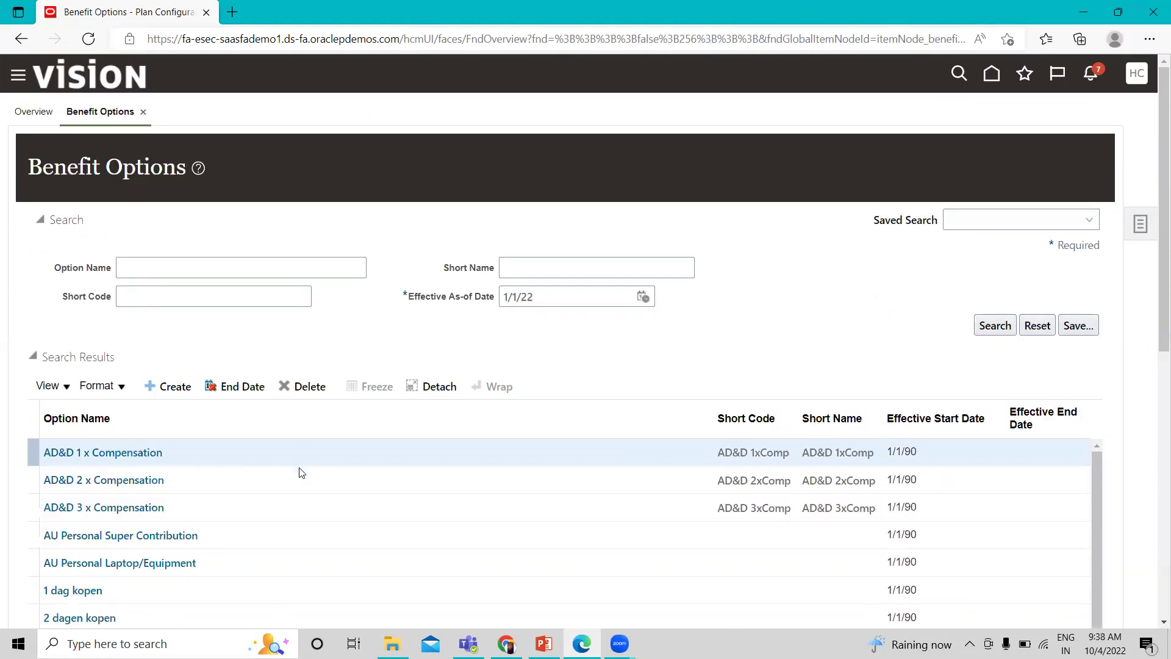
scroll(300, 471, down, 10)
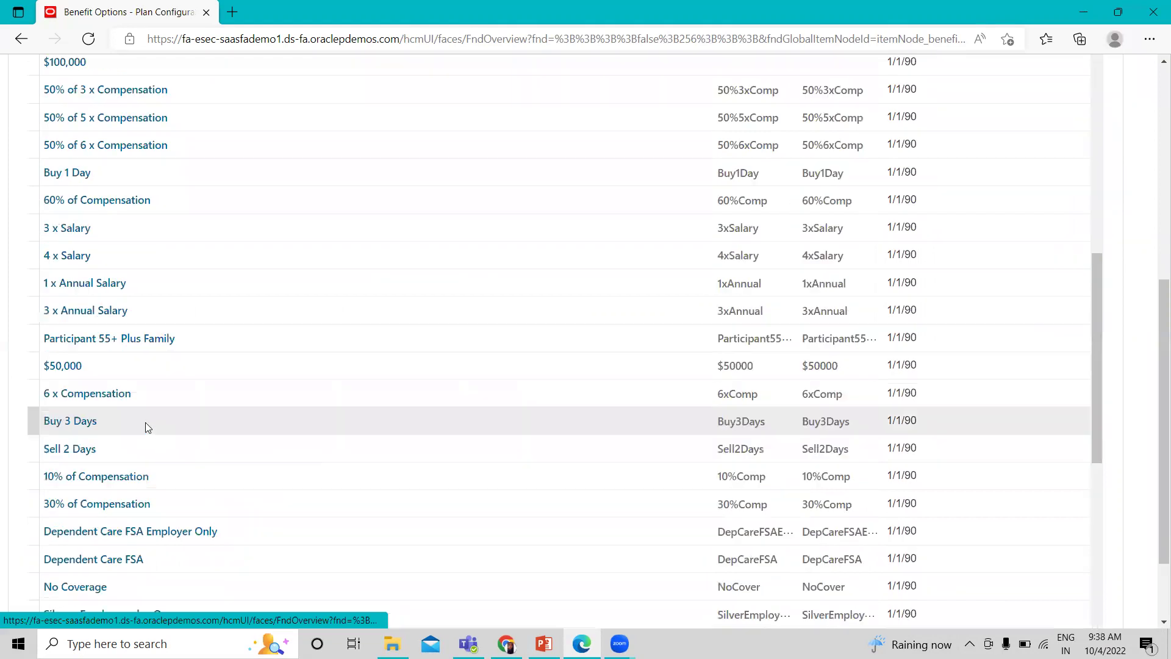
scroll(145, 427, down, 6)
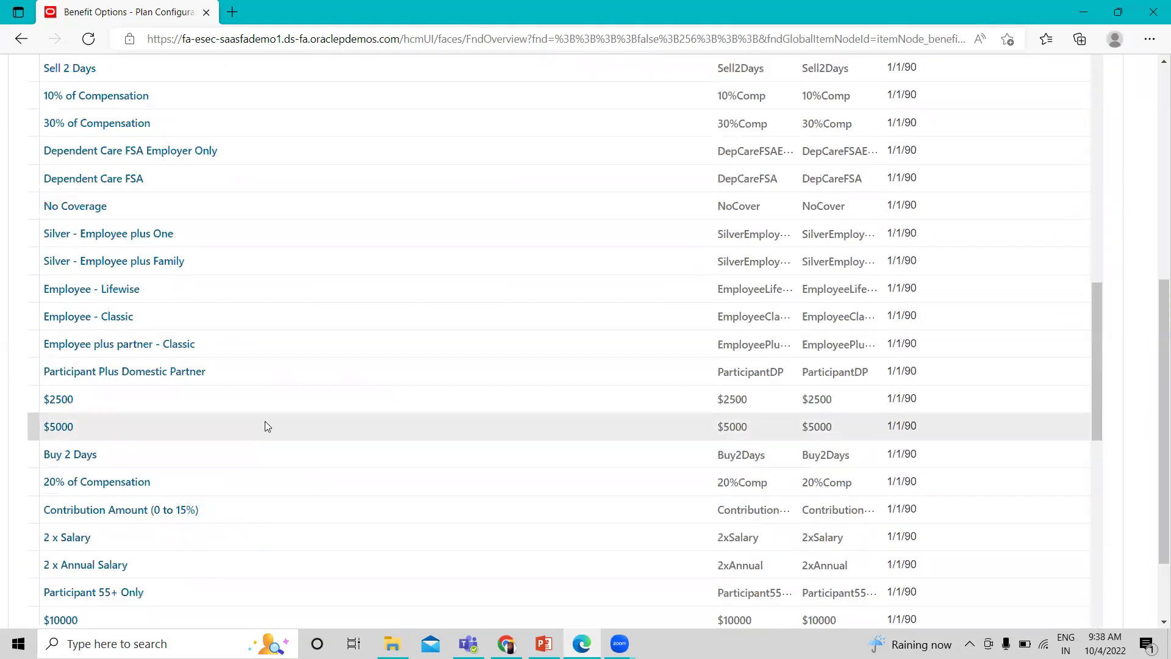
scroll(191, 411, up, 6)
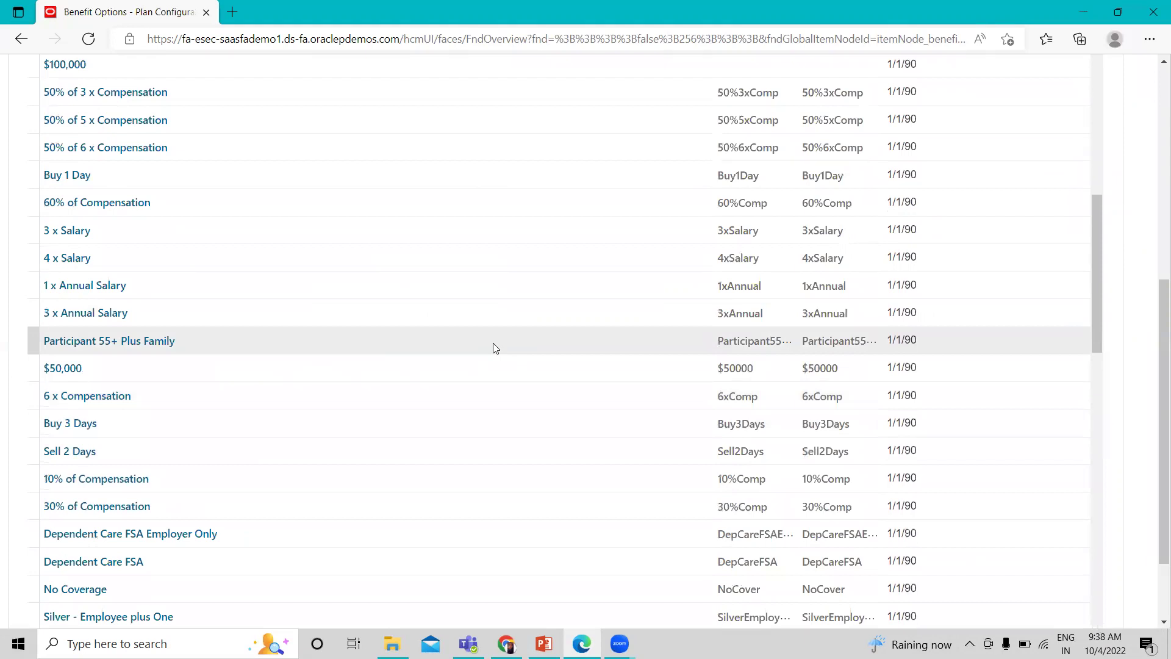
scroll(162, 303, up, 2)
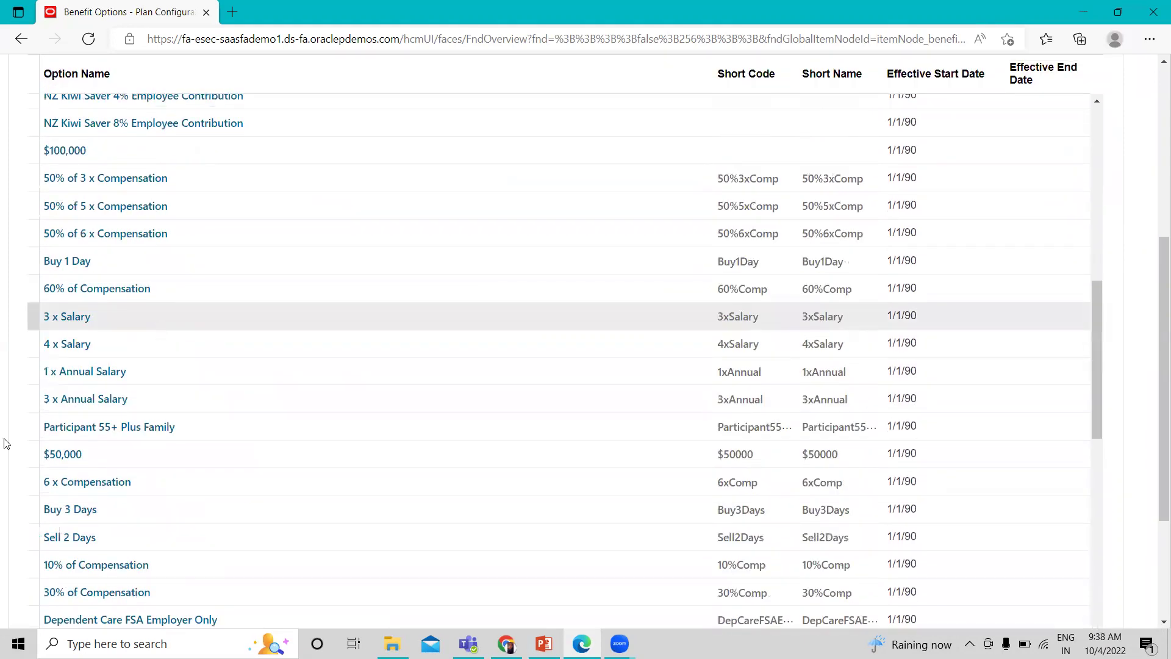
scroll(169, 387, down, 6)
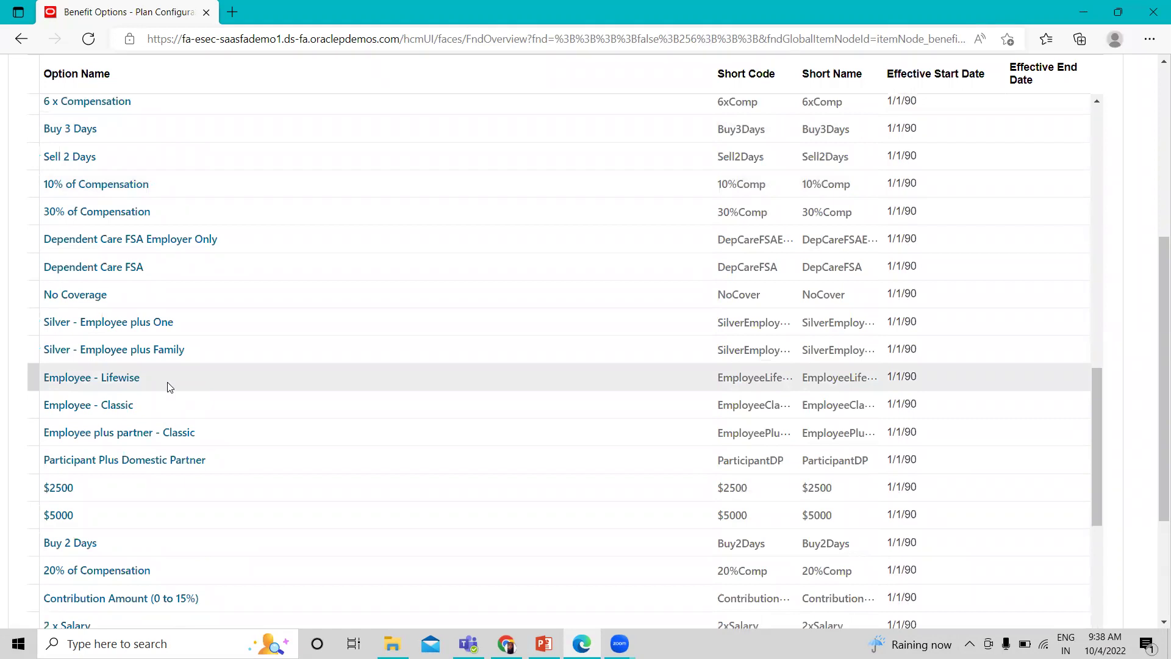
scroll(170, 386, down, 6)
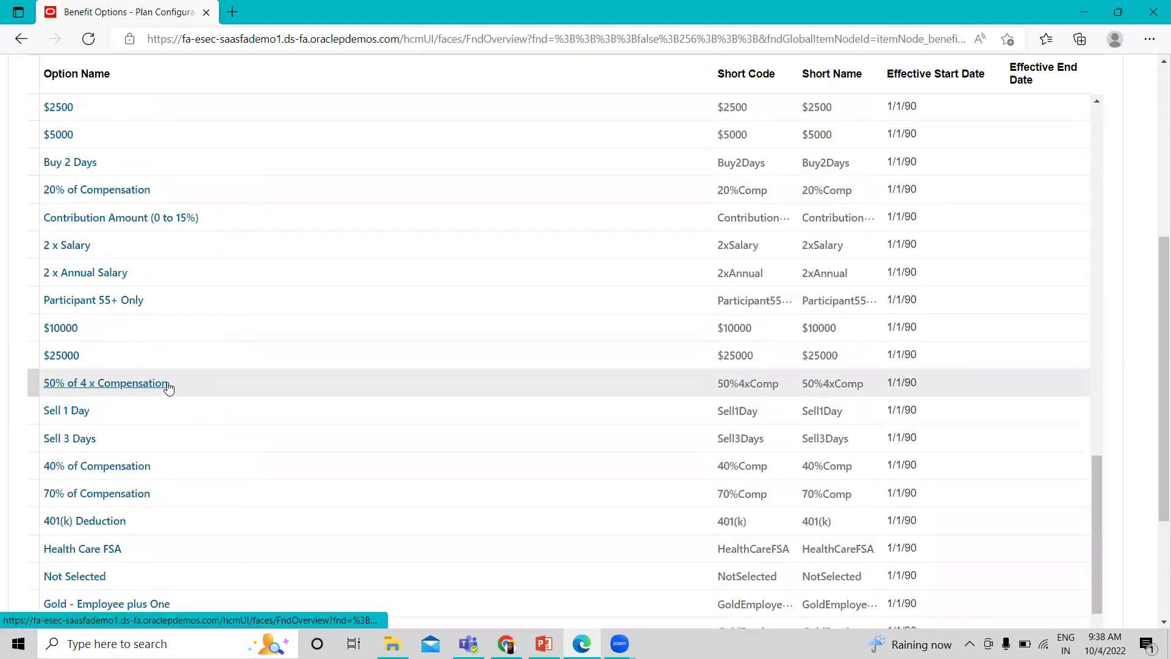
scroll(169, 387, down, 2)
scroll(170, 387, down, 3)
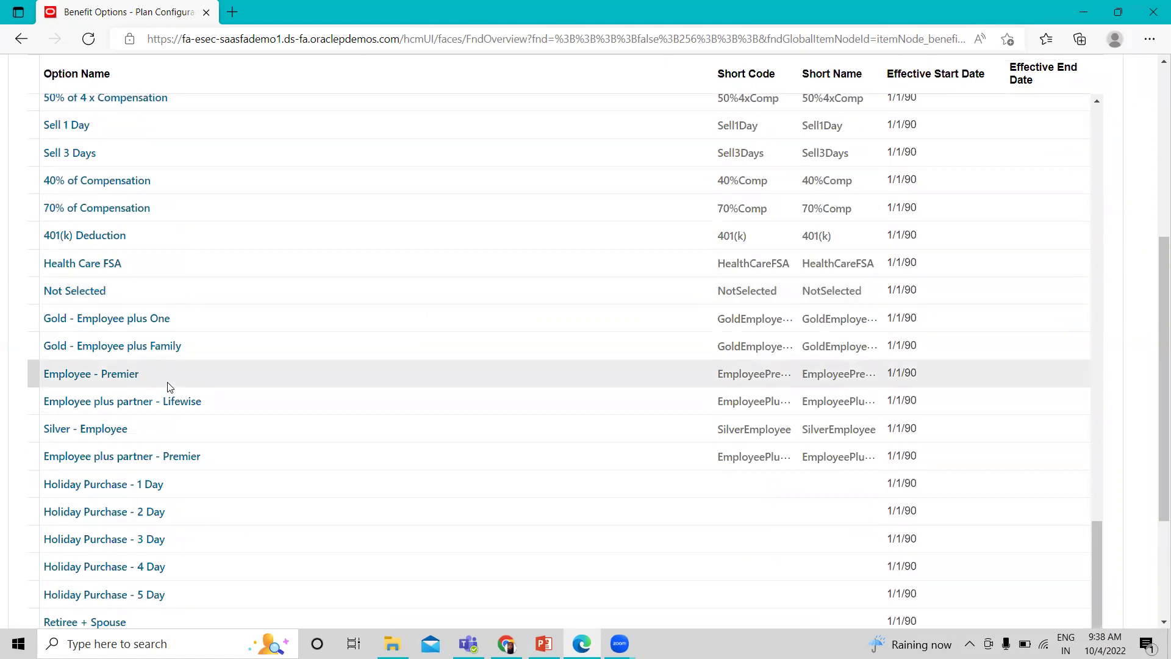
scroll(170, 386, down, 2)
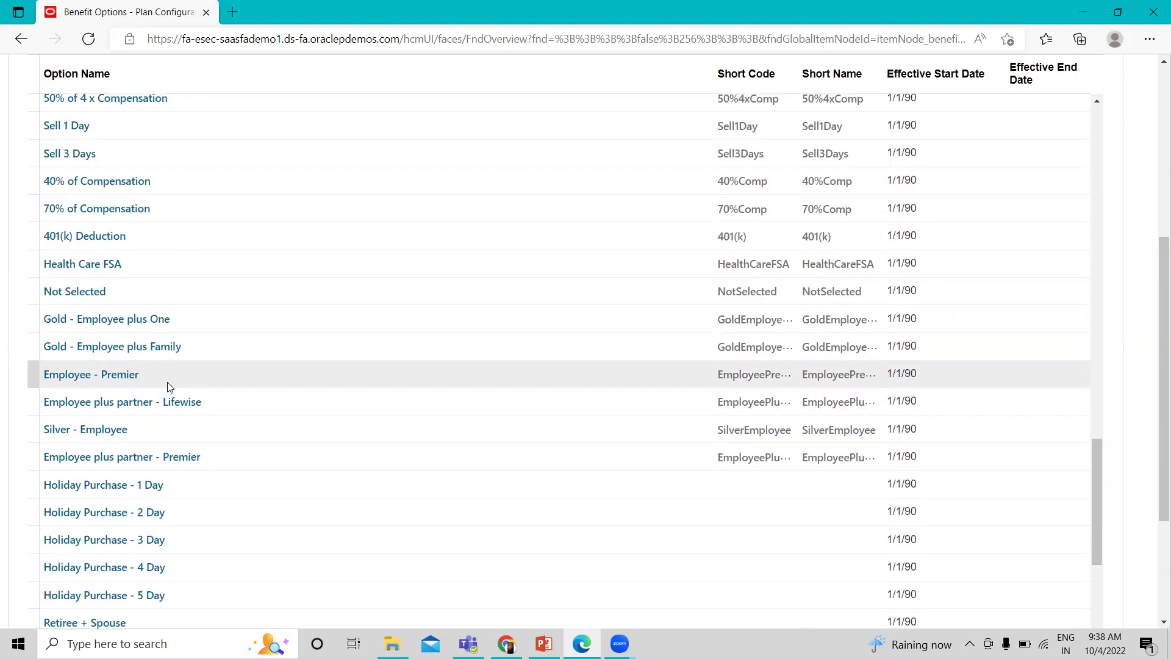
scroll(168, 384, up, 6)
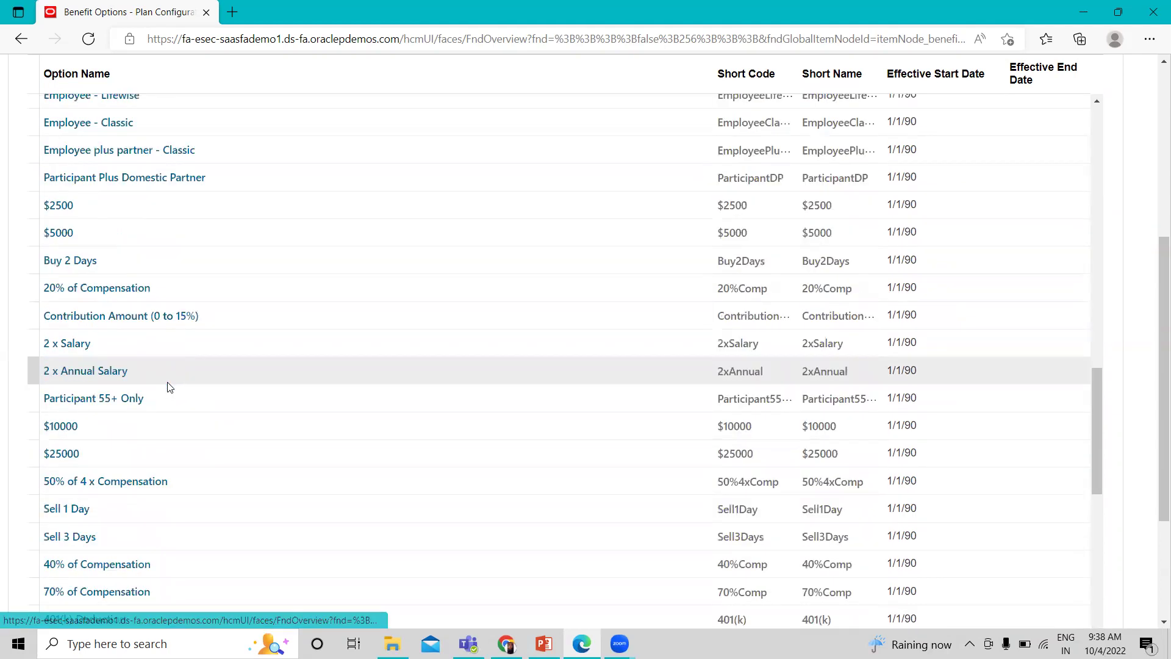
scroll(169, 386, up, 2)
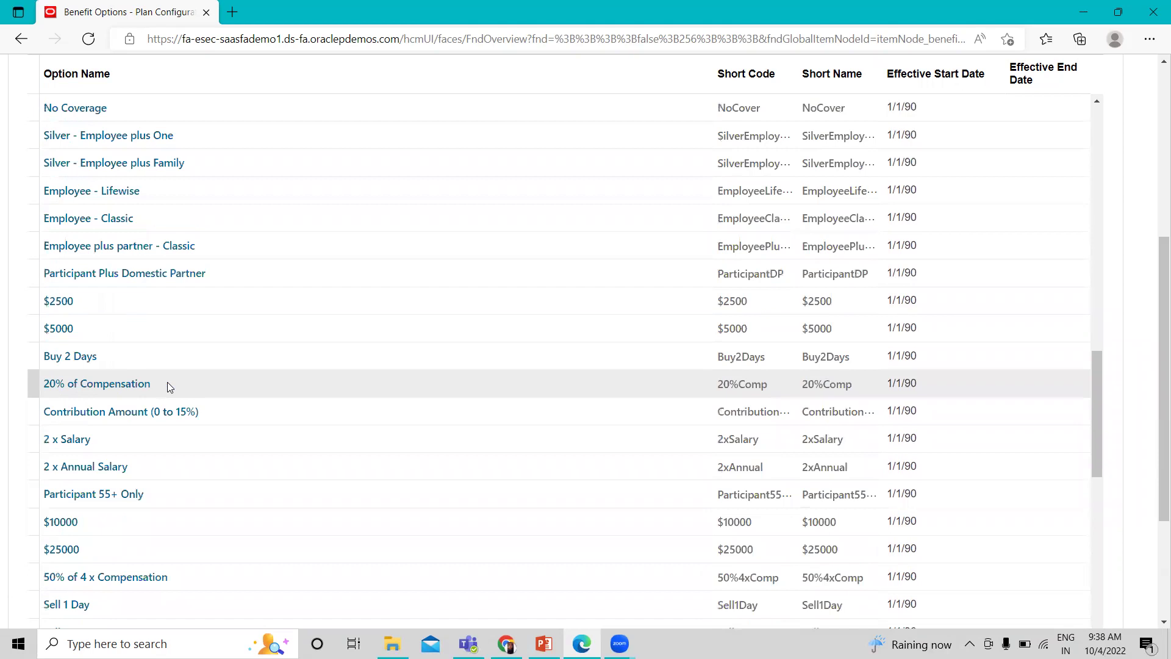
Open the Silver - Employee plus Family option in Correct mode, review its plan type and designees, and cancel without saving
click(170, 163)
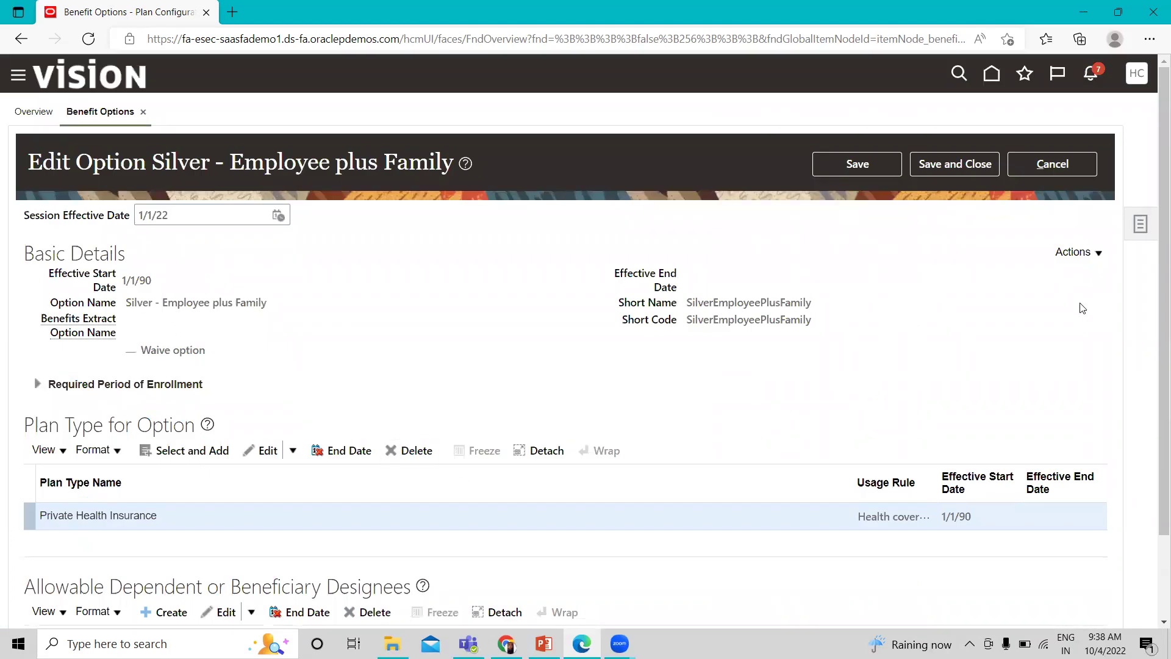
click(1077, 251)
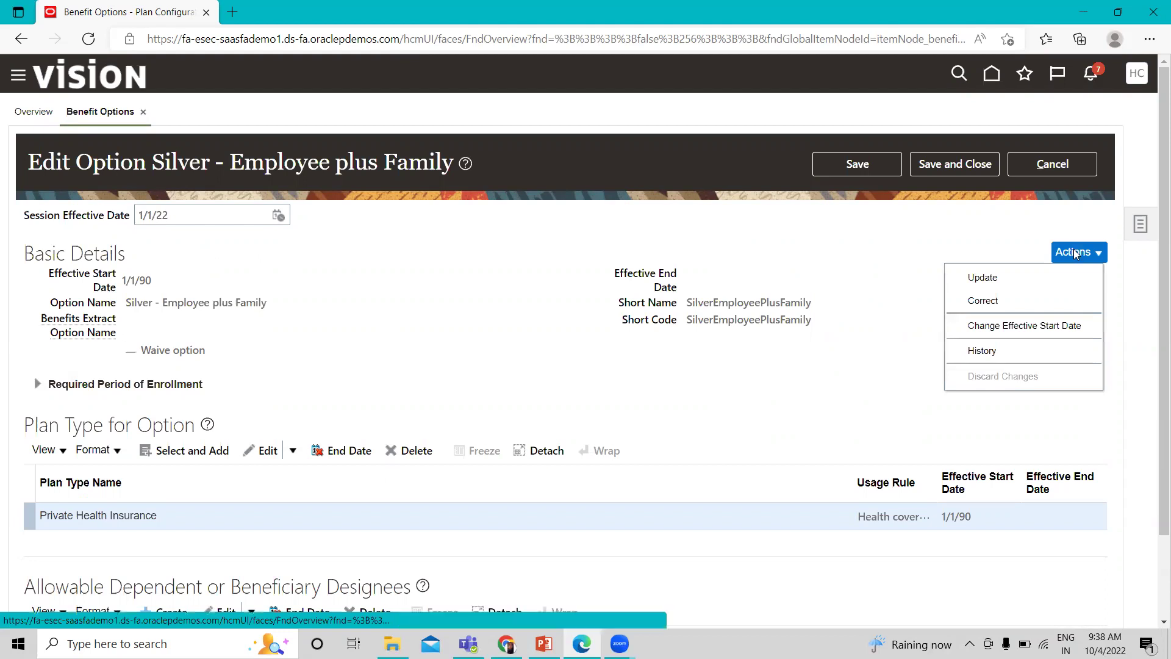
click(974, 302)
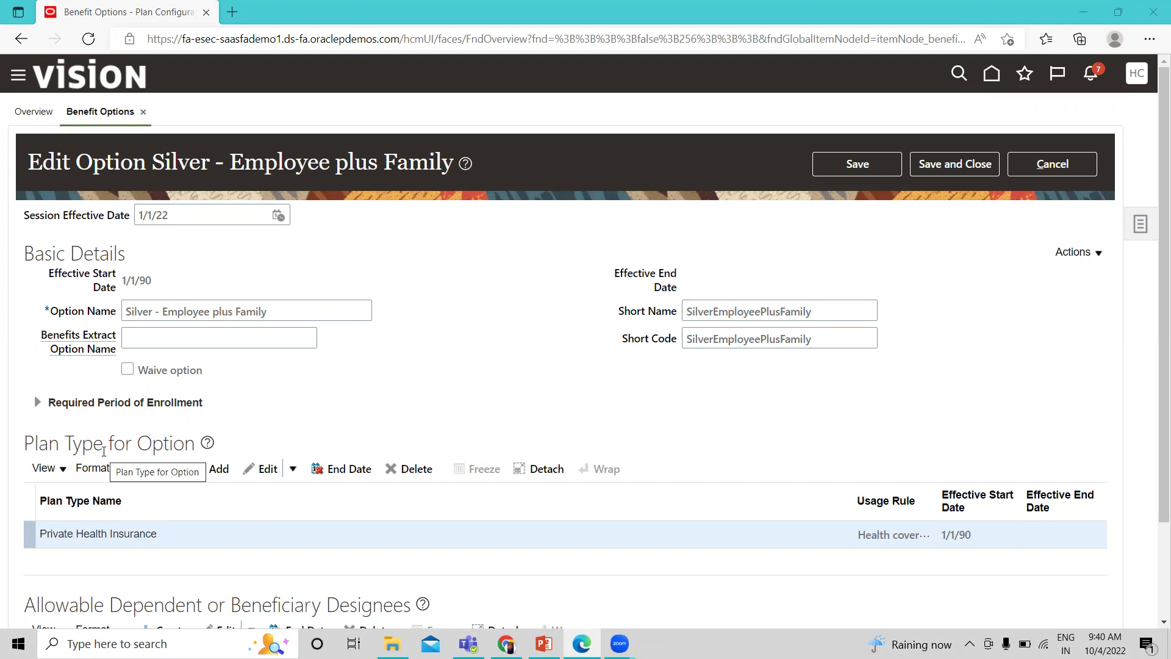
scroll(104, 451, down, 1)
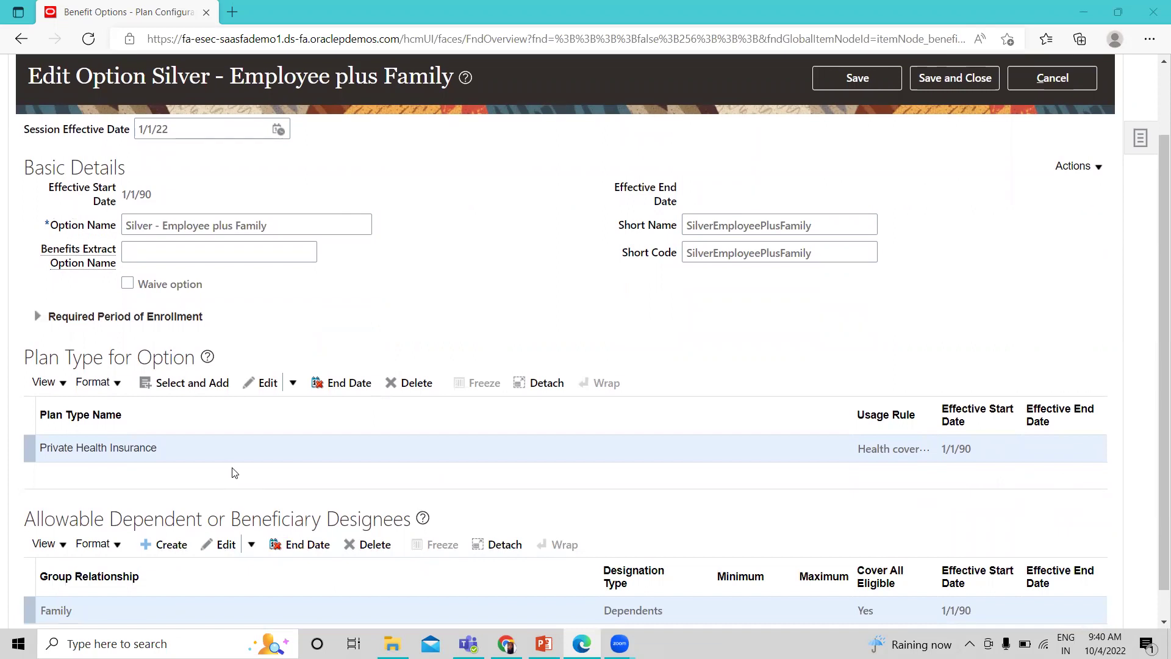
scroll(235, 473, up, 2)
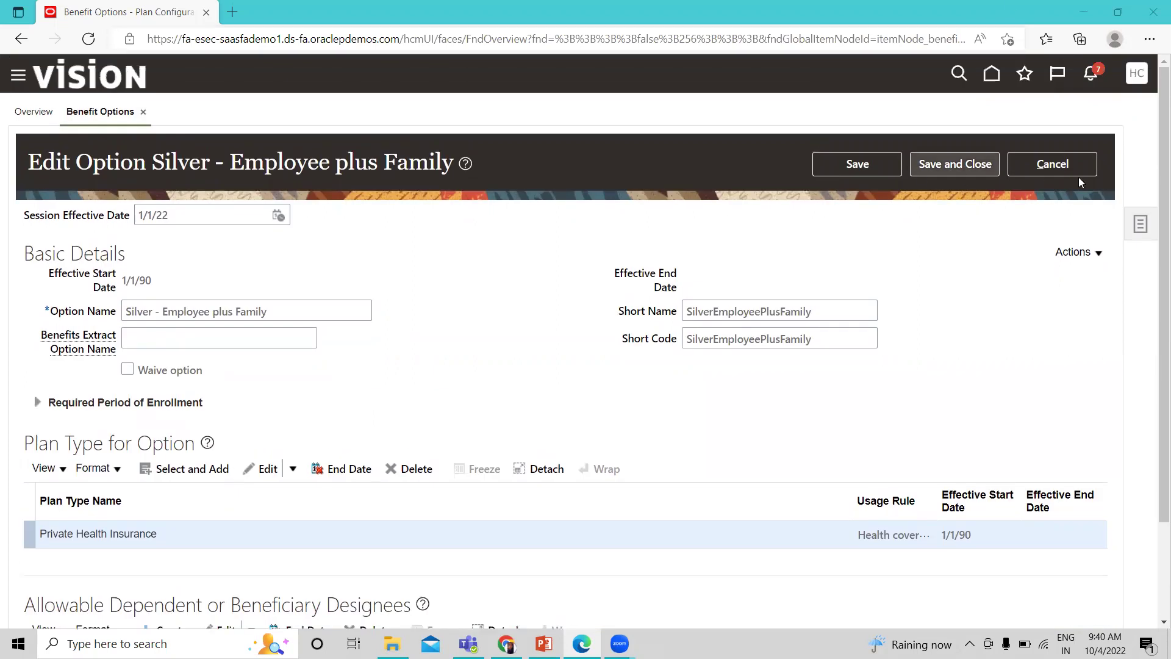
click(1051, 164)
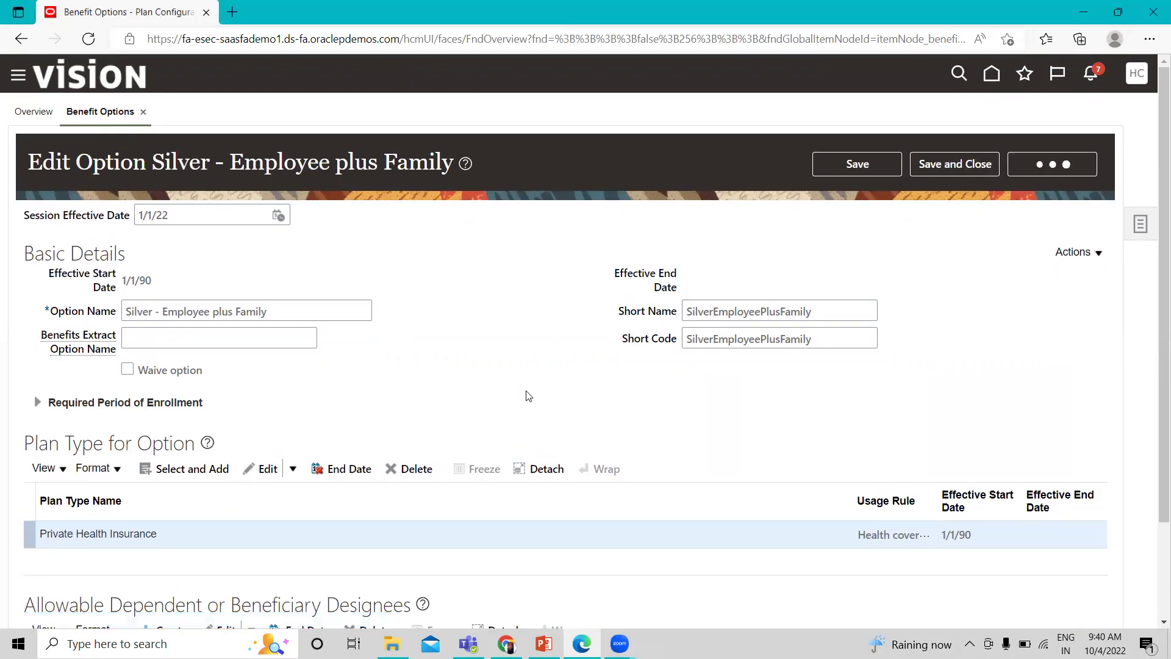
Create a new benefit option and enter B03 Employee Only as its option name
click(162, 385)
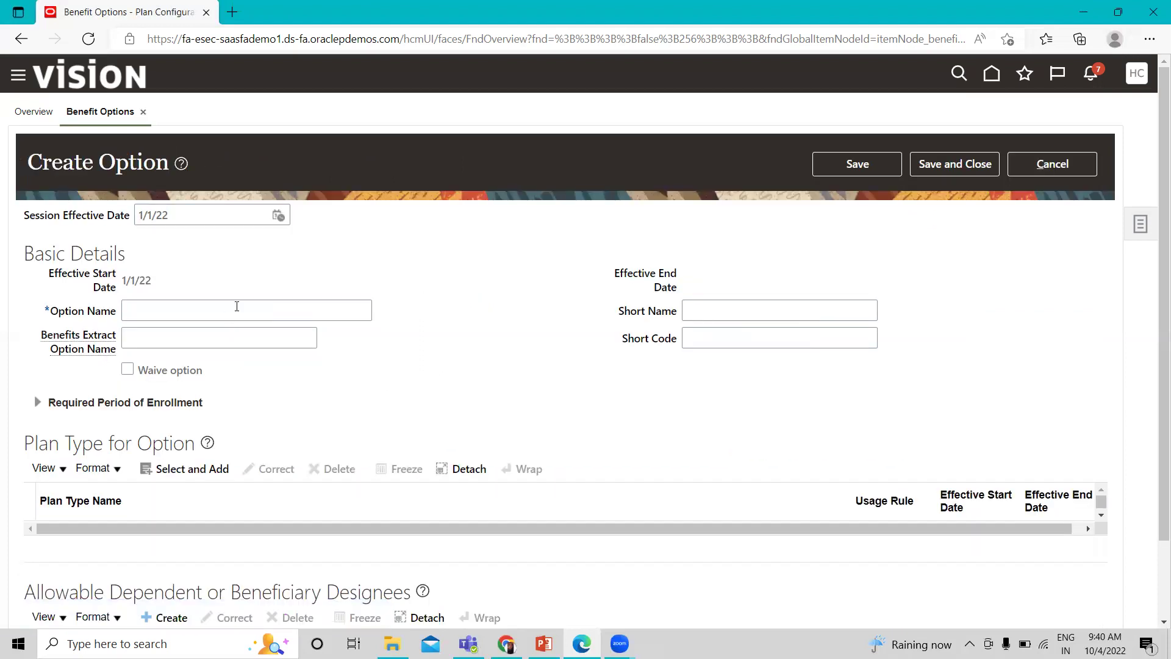
click(237, 306)
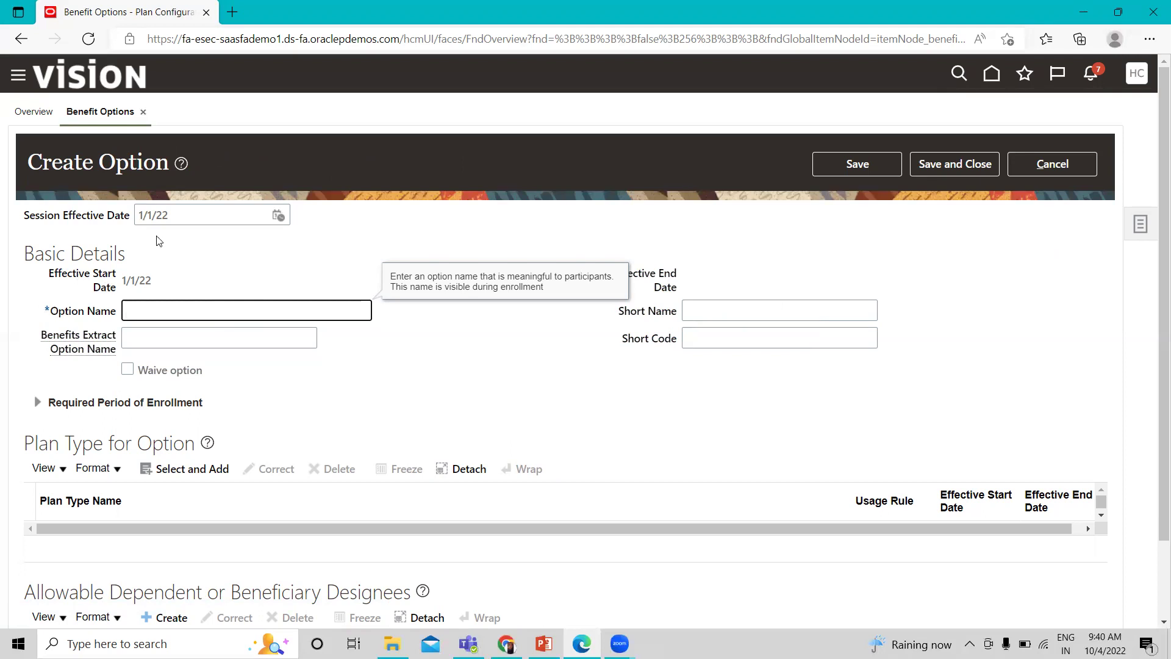
click(205, 215)
drag(205, 215, 136, 221)
click(227, 277)
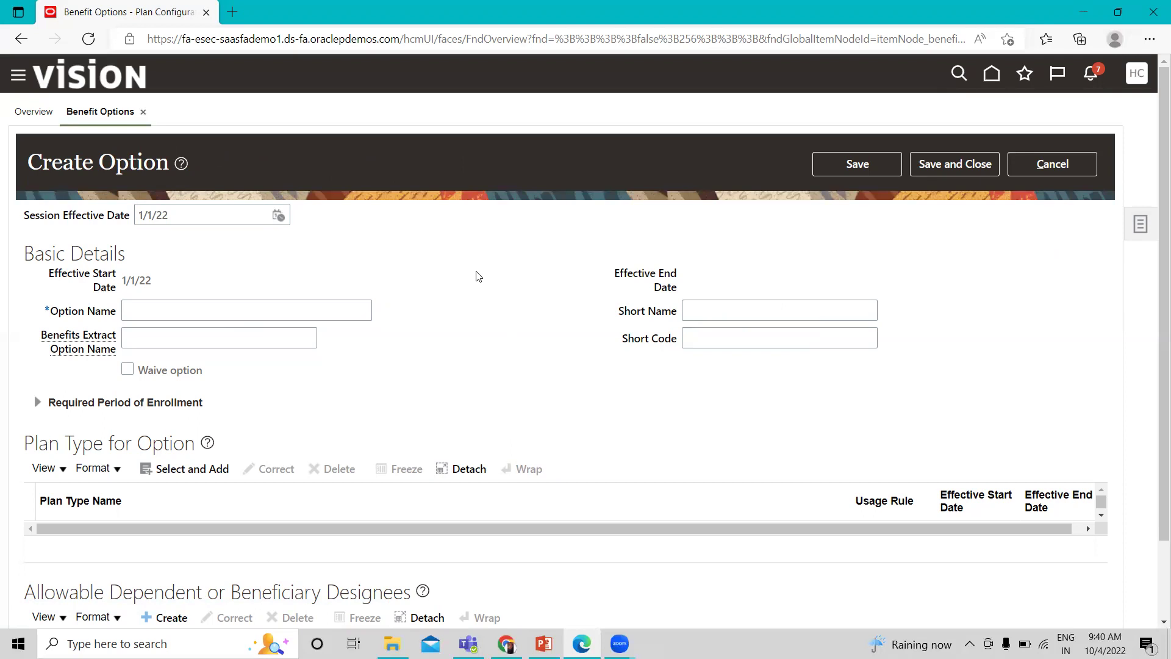
click(213, 311)
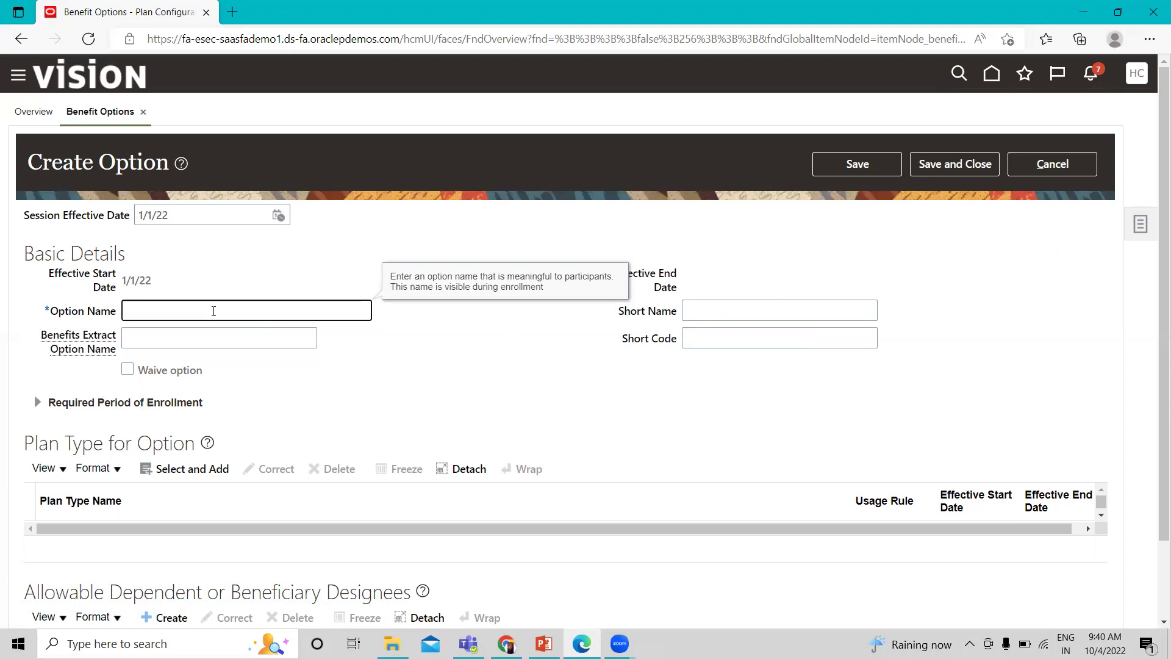
text(B)
text(O)
text(3)
text( Employ)
text(ee On)
text(ly)
click(440, 372)
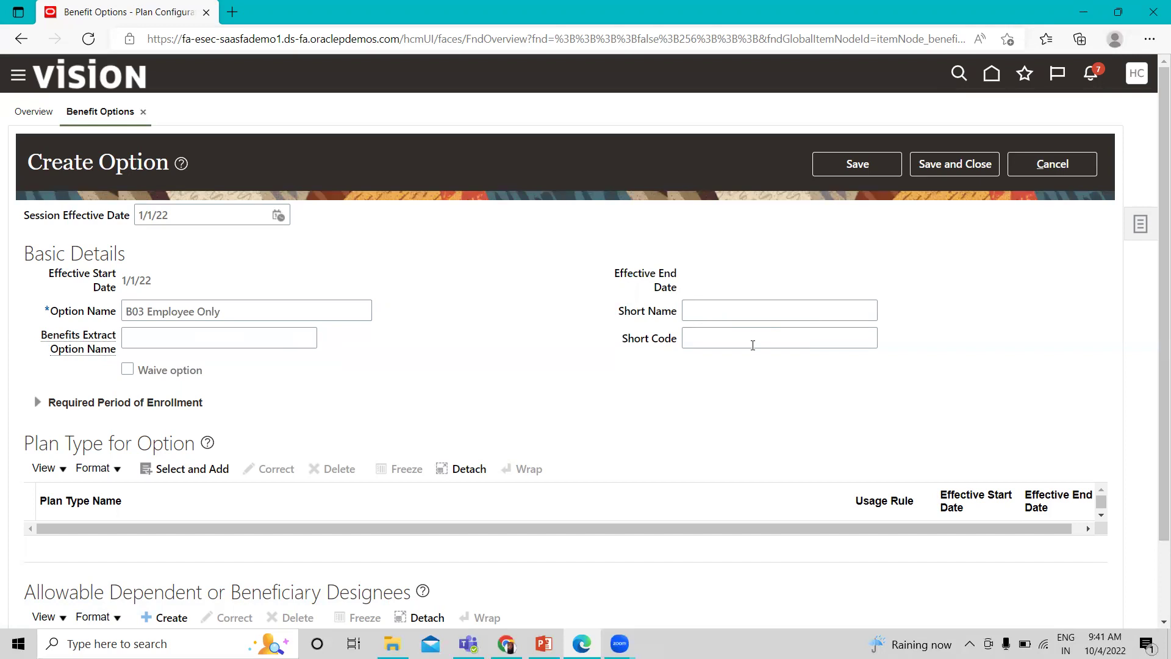
Add the B03 Medical plan type to the new option
scroll(487, 387, down, 1)
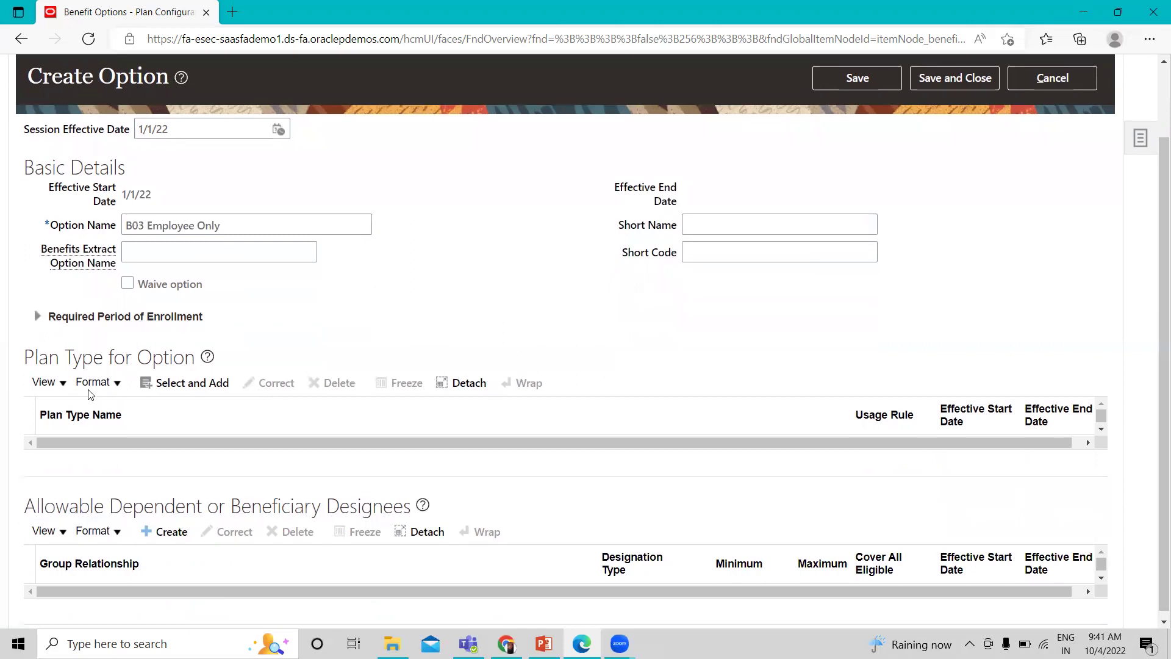
click(203, 385)
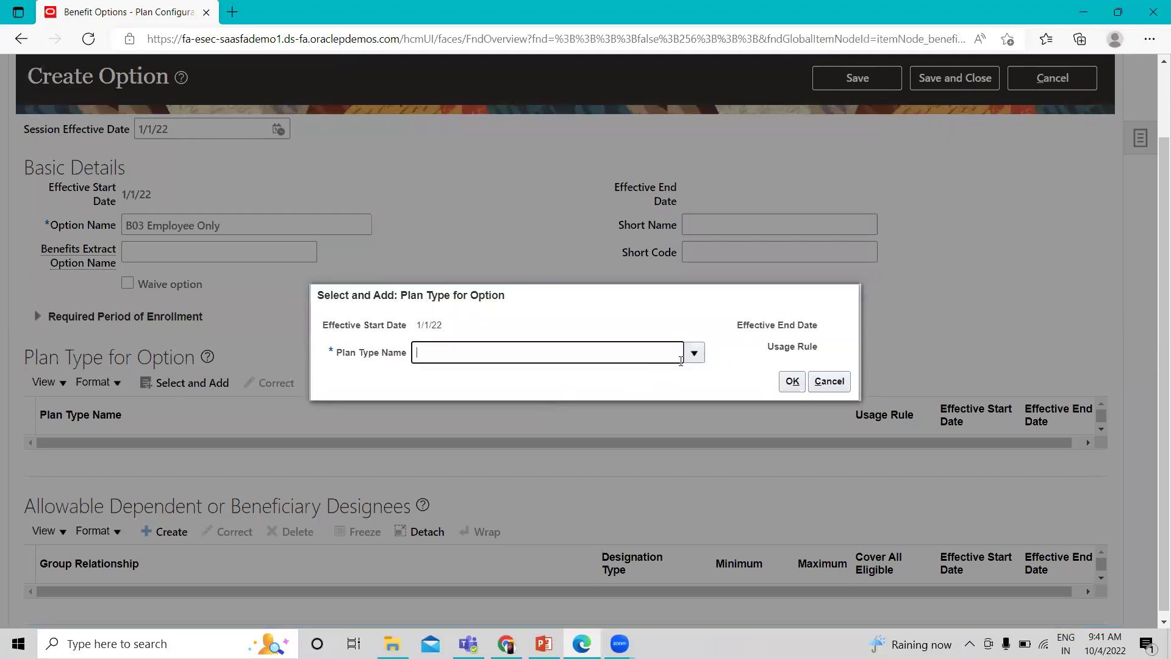
click(694, 352)
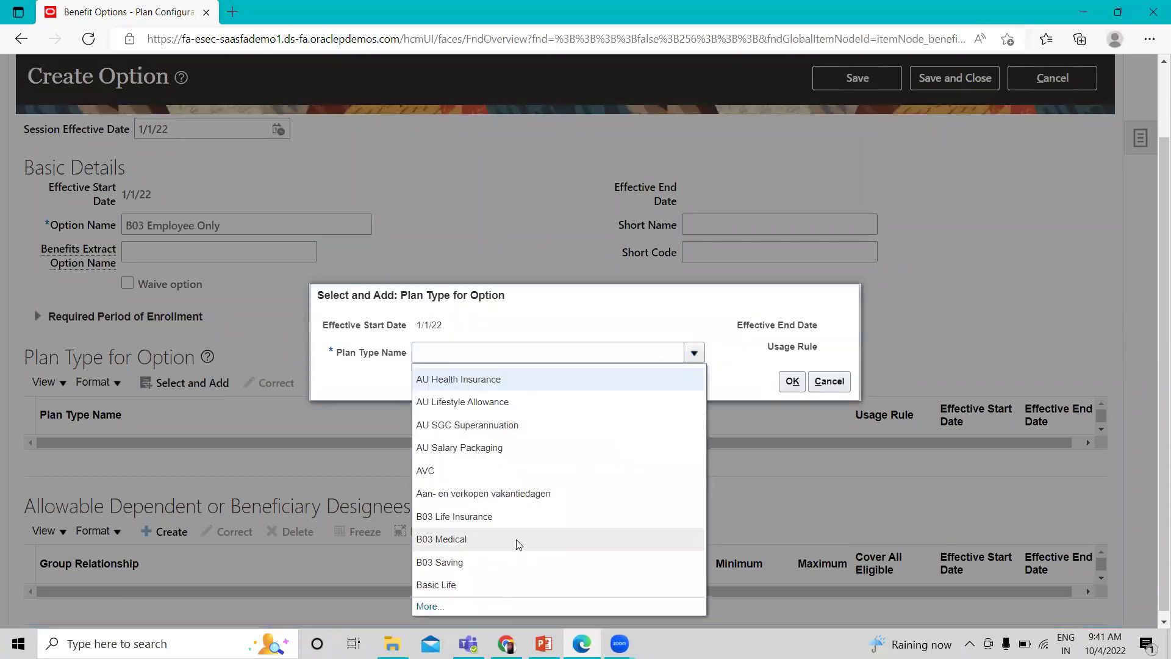
click(441, 538)
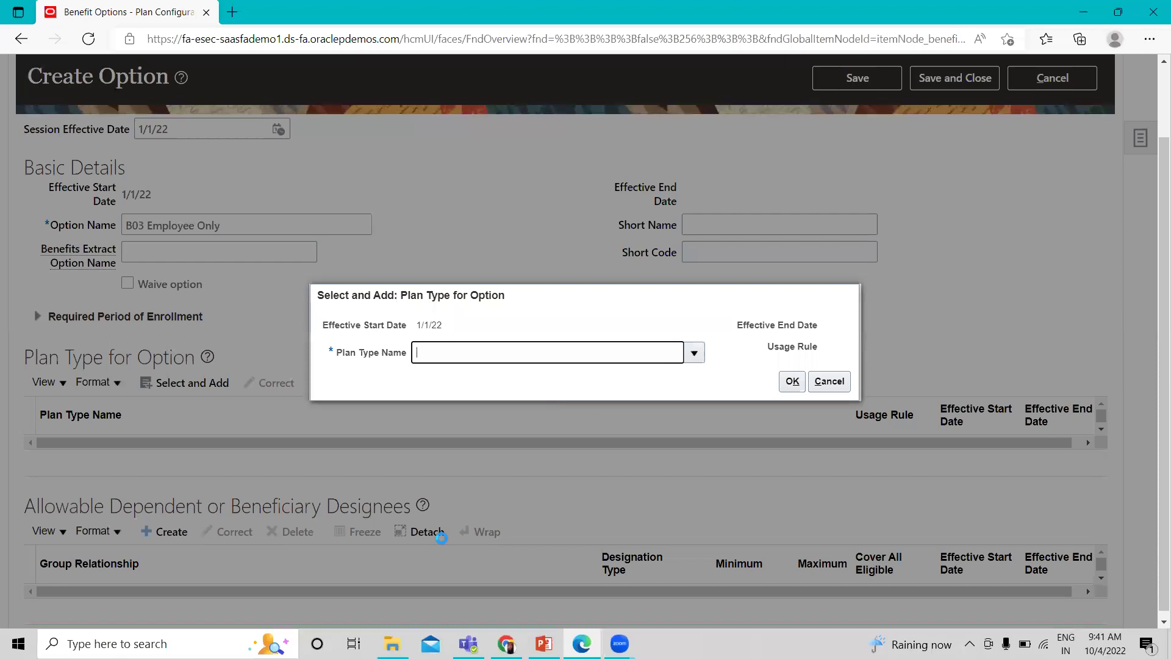
click(816, 381)
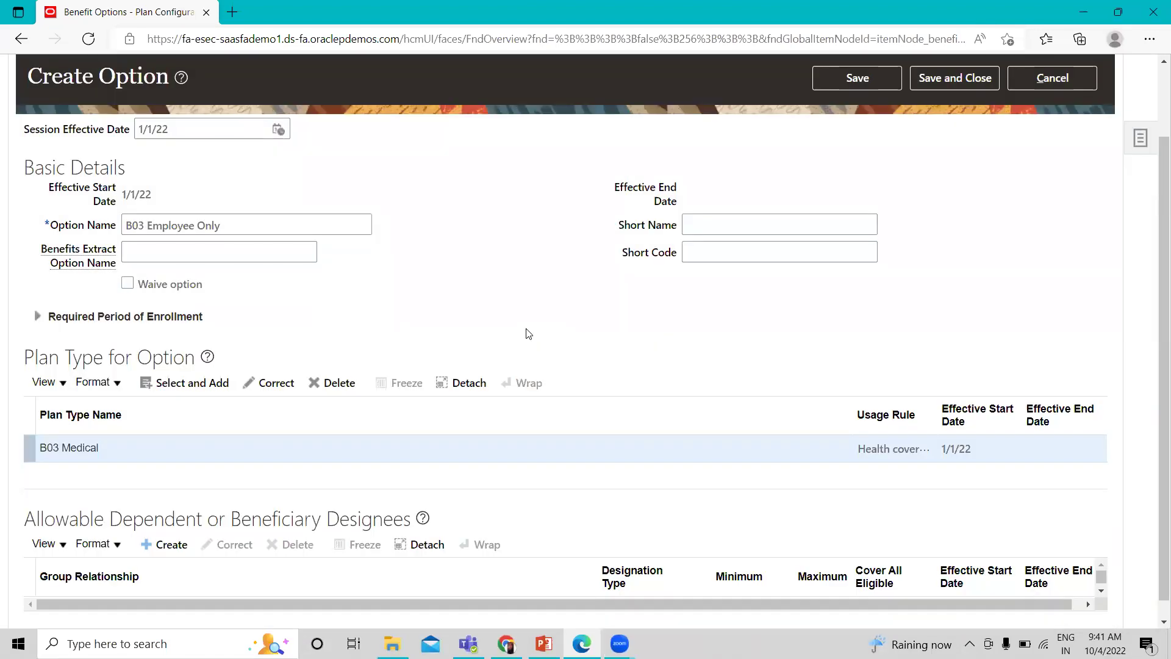
Expand the Required Period of Enrollment section, review its units and rule fields, and collapse it again
click(39, 316)
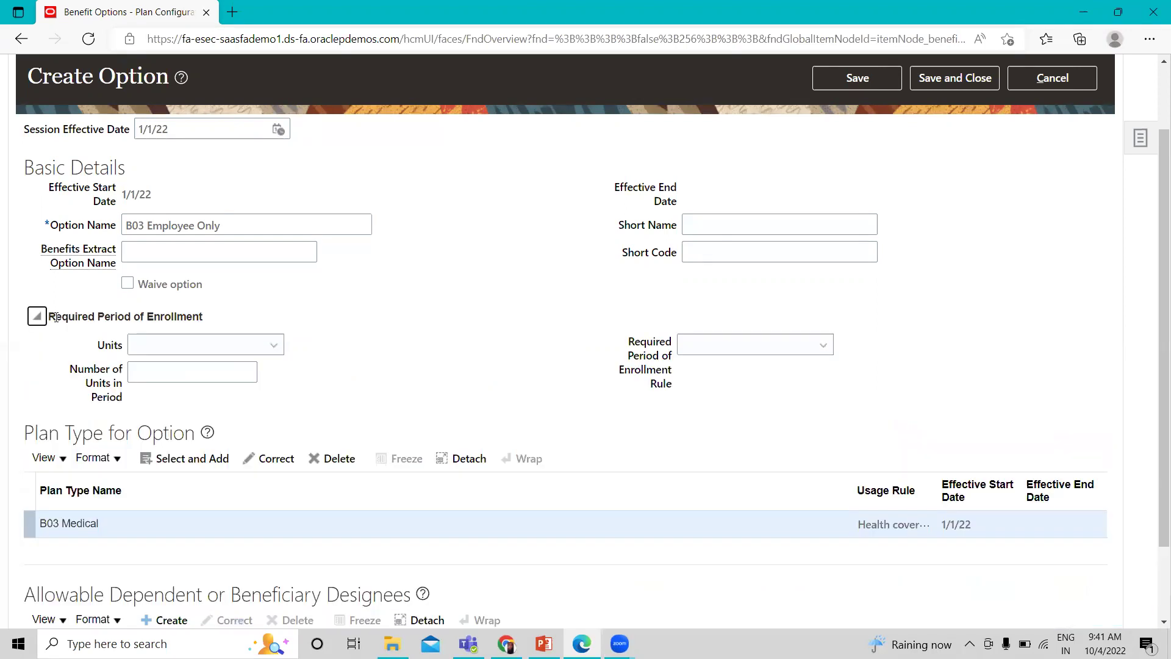
scroll(63, 320, down, 2)
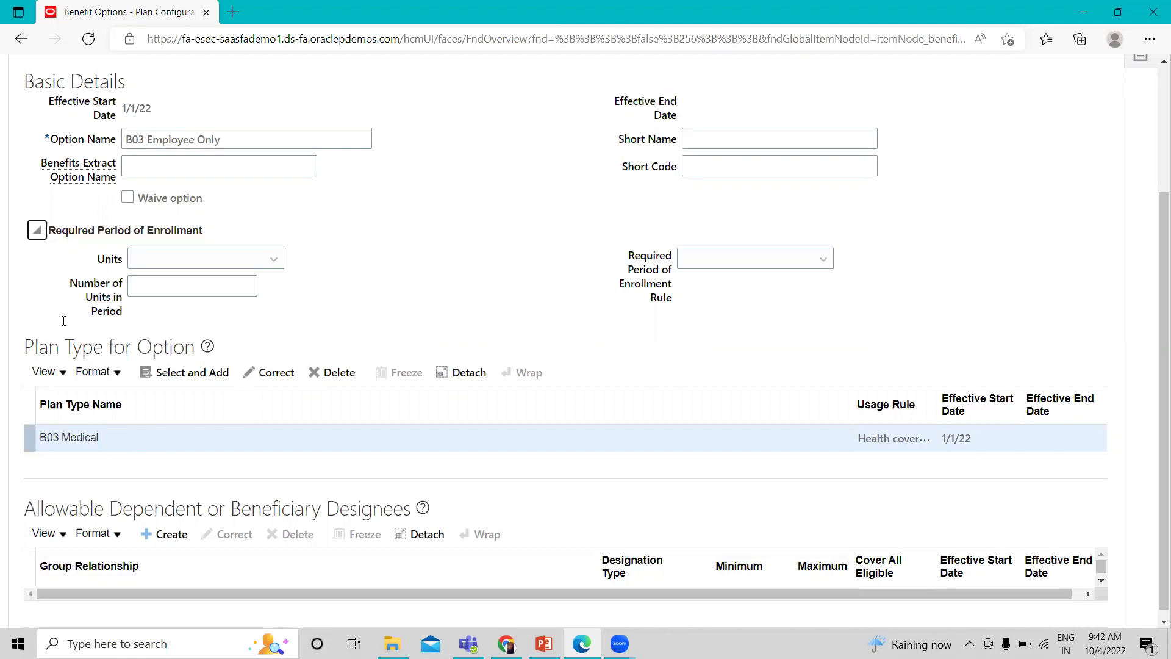
click(753, 266)
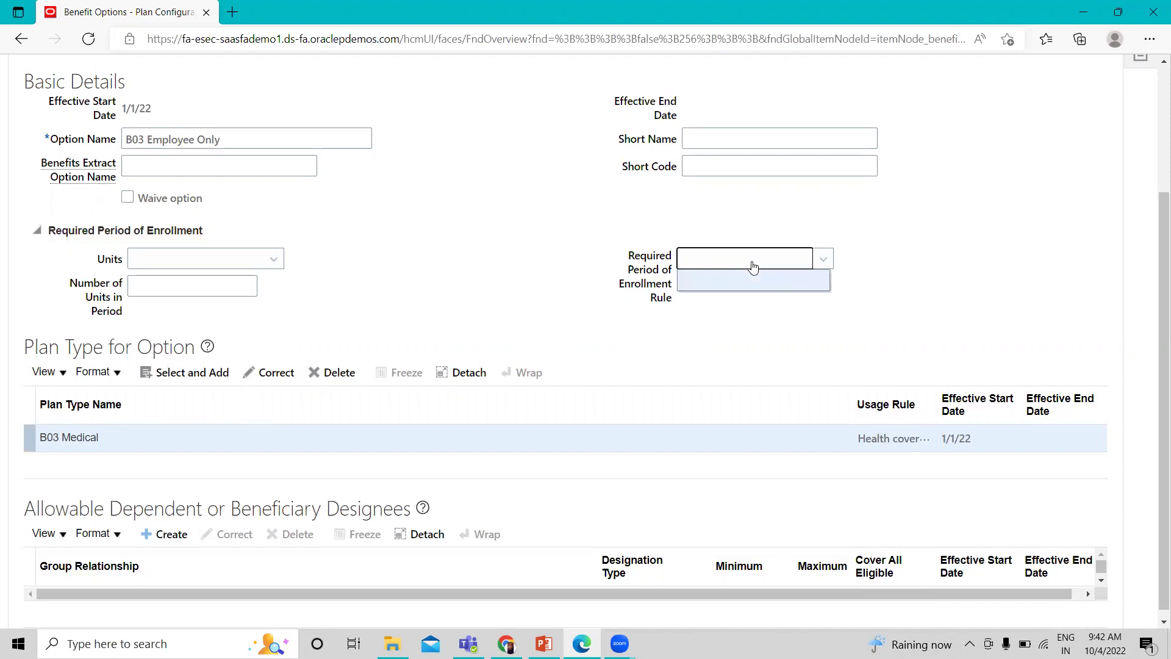
click(454, 283)
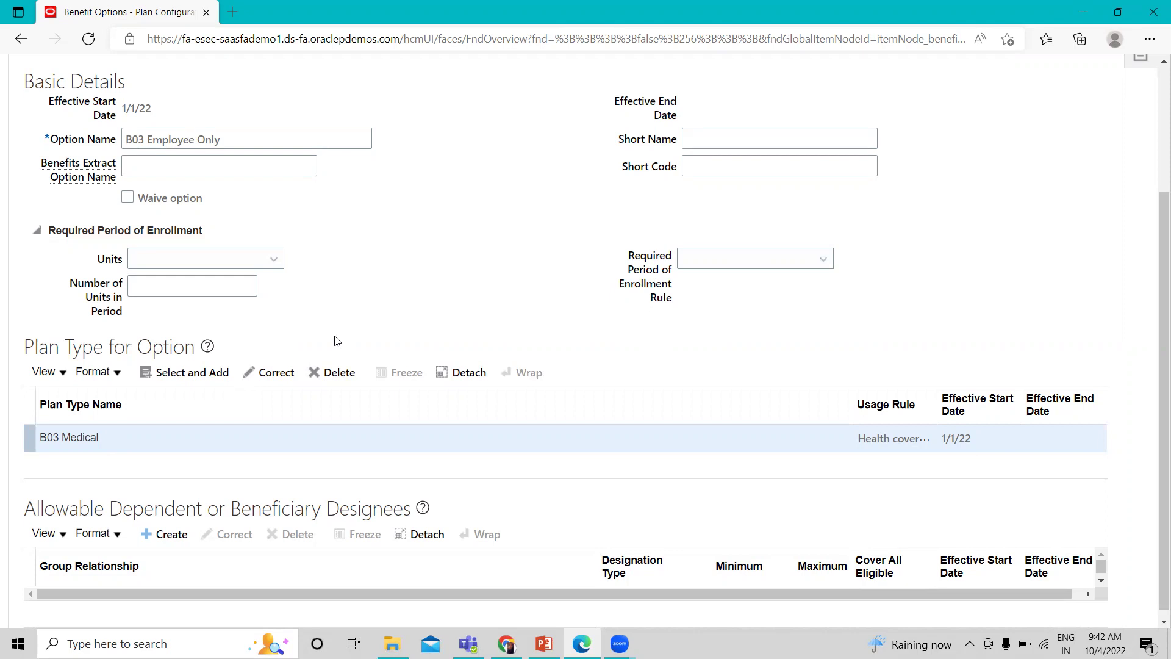
click(38, 233)
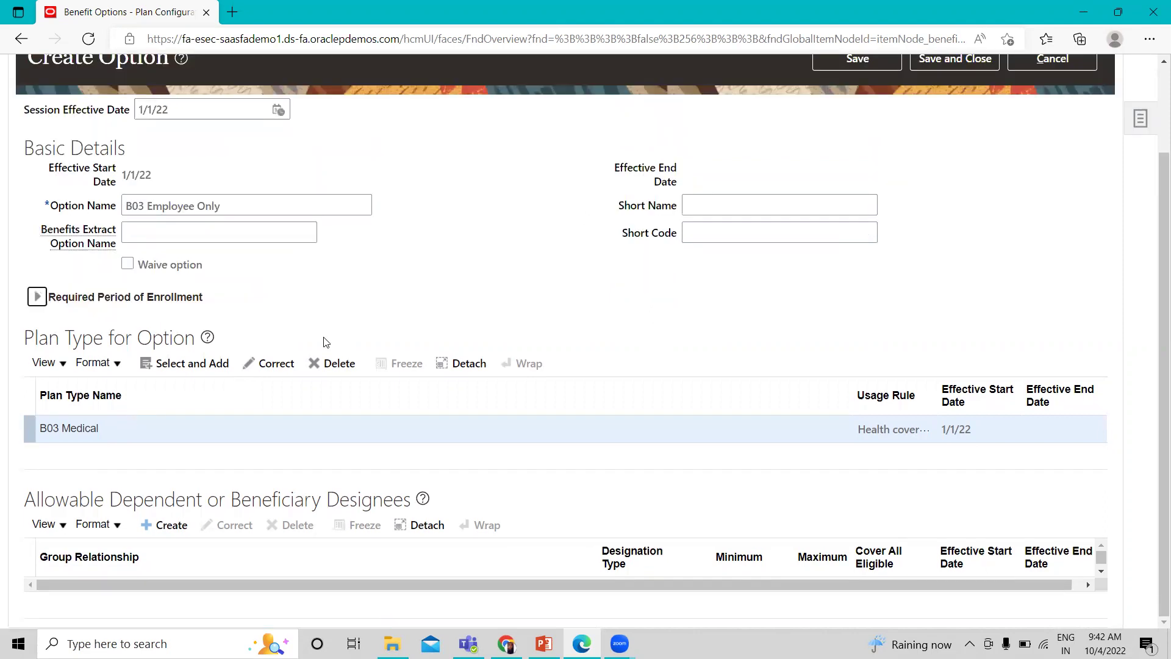
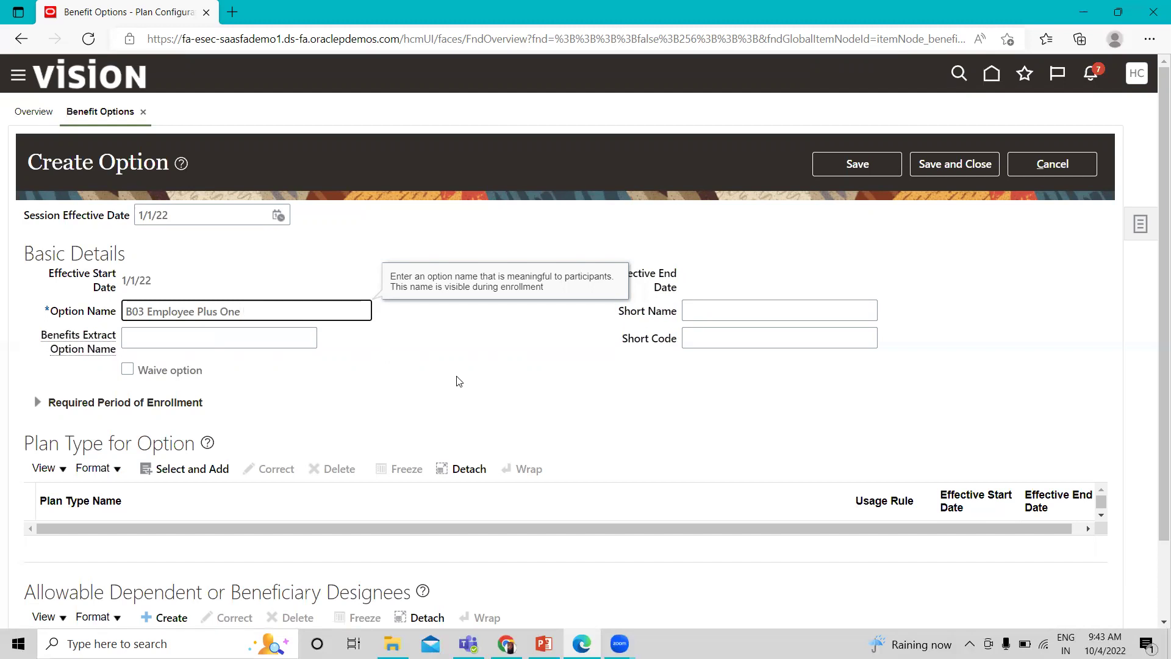
Enter EMP_PO as the short name and EMP_PO_01 as the short code of the B03 Employee Plus One option
click(744, 314)
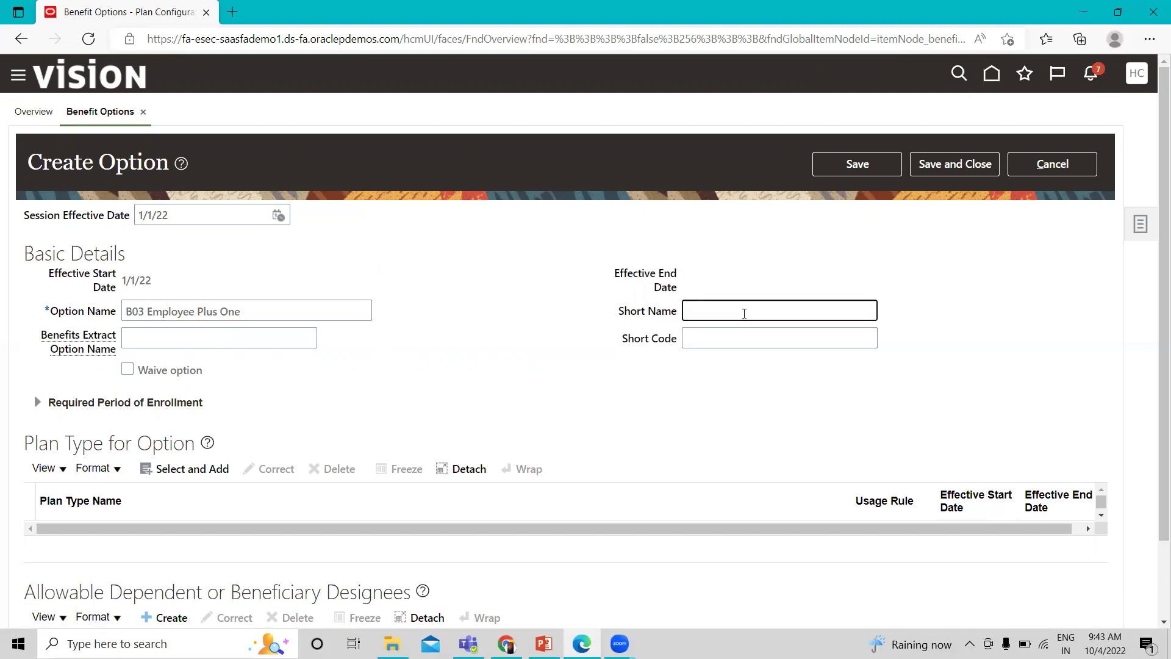
text(EMP_PO)
click(737, 338)
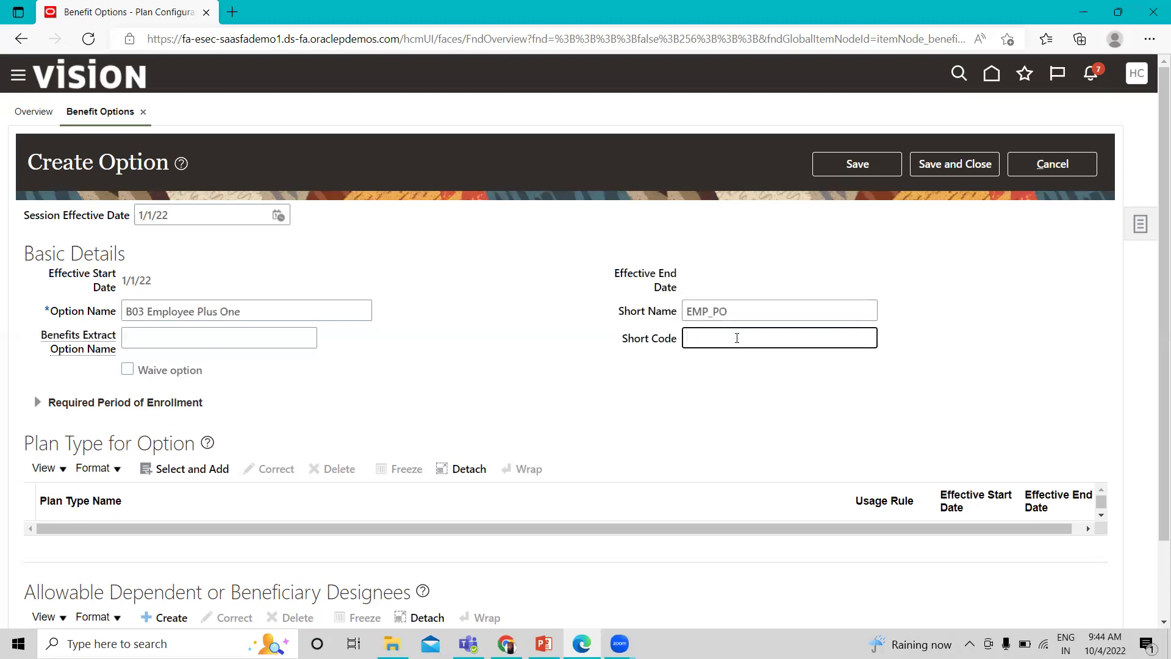
text(EMP_PO)
text(_01)
click(712, 410)
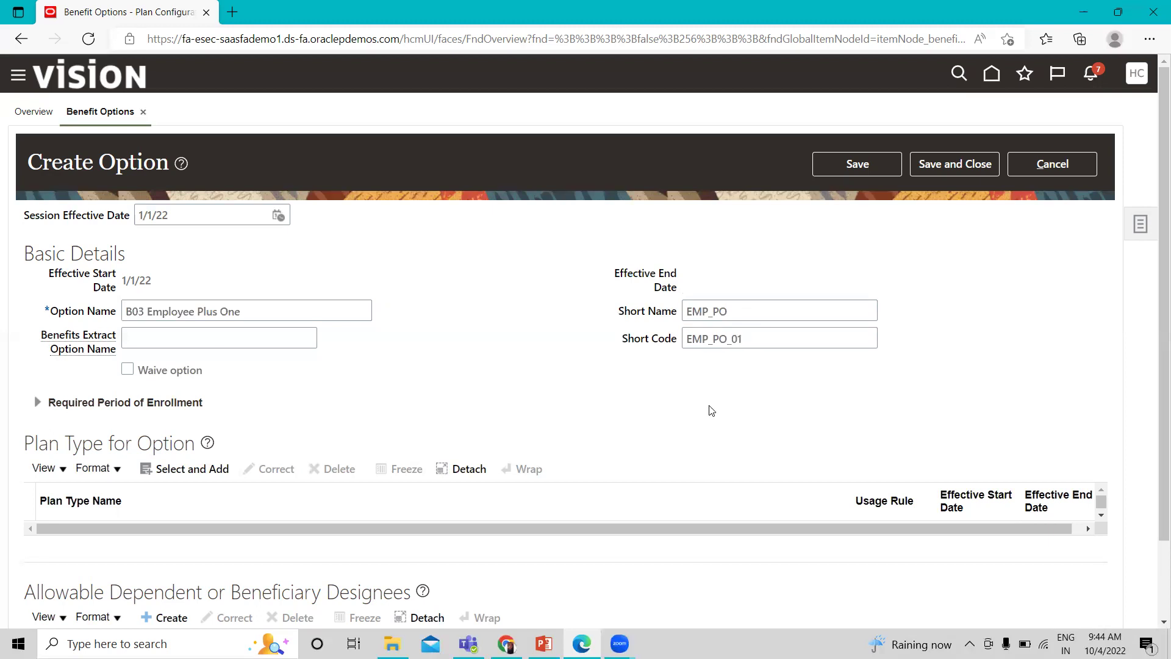
Add the B03 Medical plan type to the B03 Employee Plus One option
scroll(683, 407, down, 2)
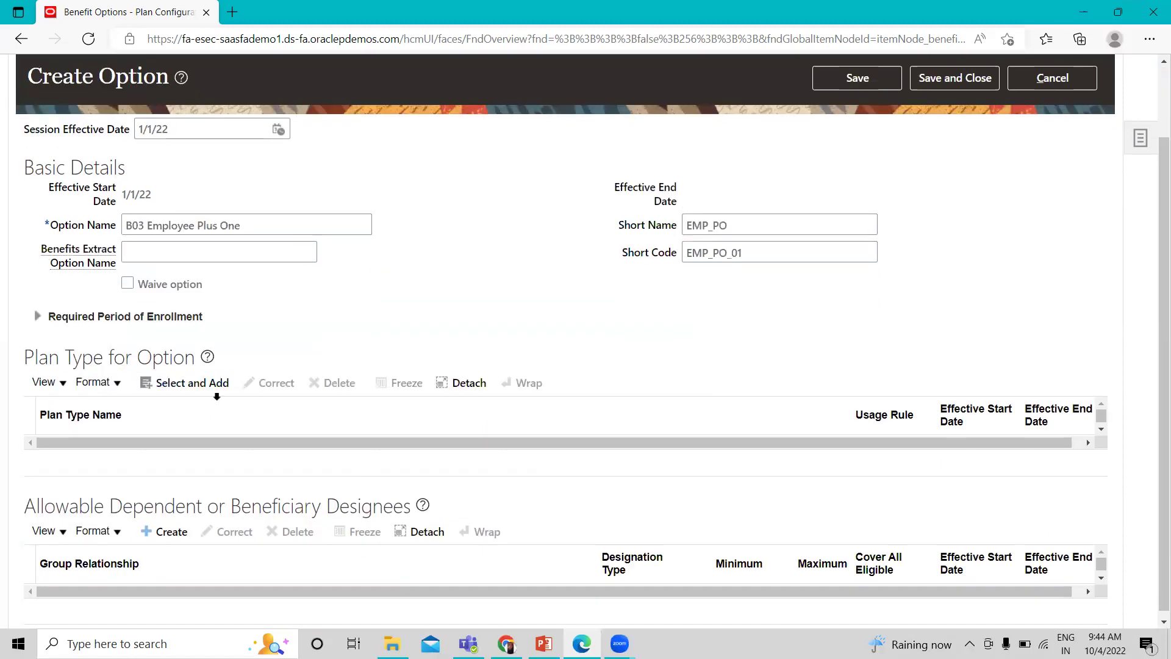
click(213, 385)
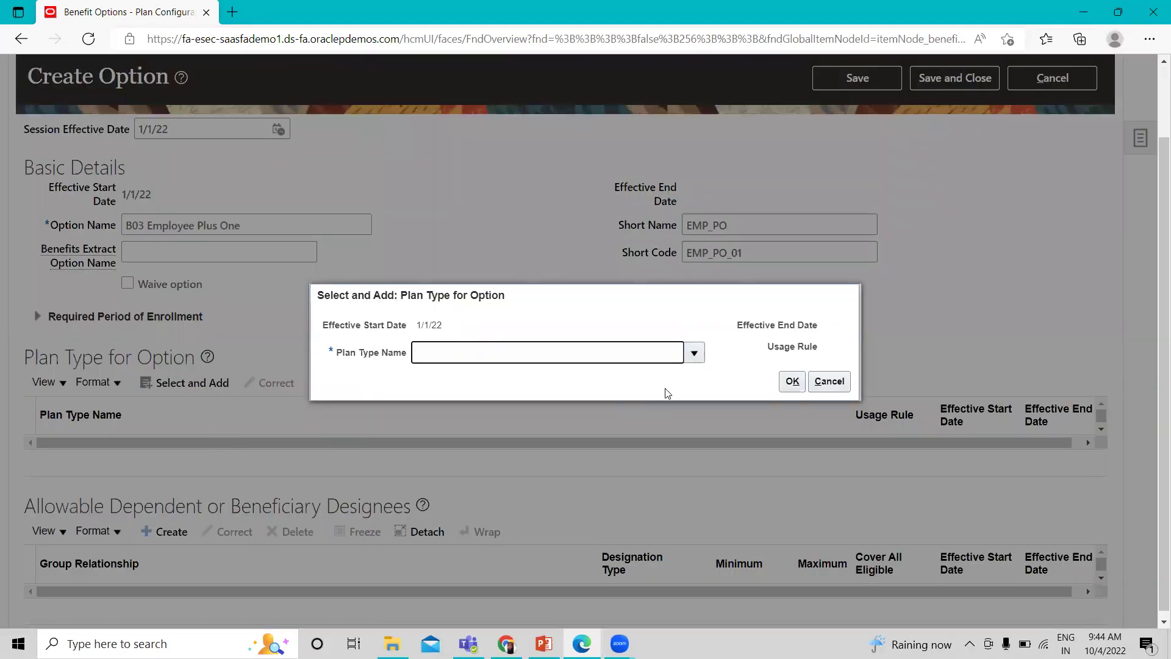
click(694, 352)
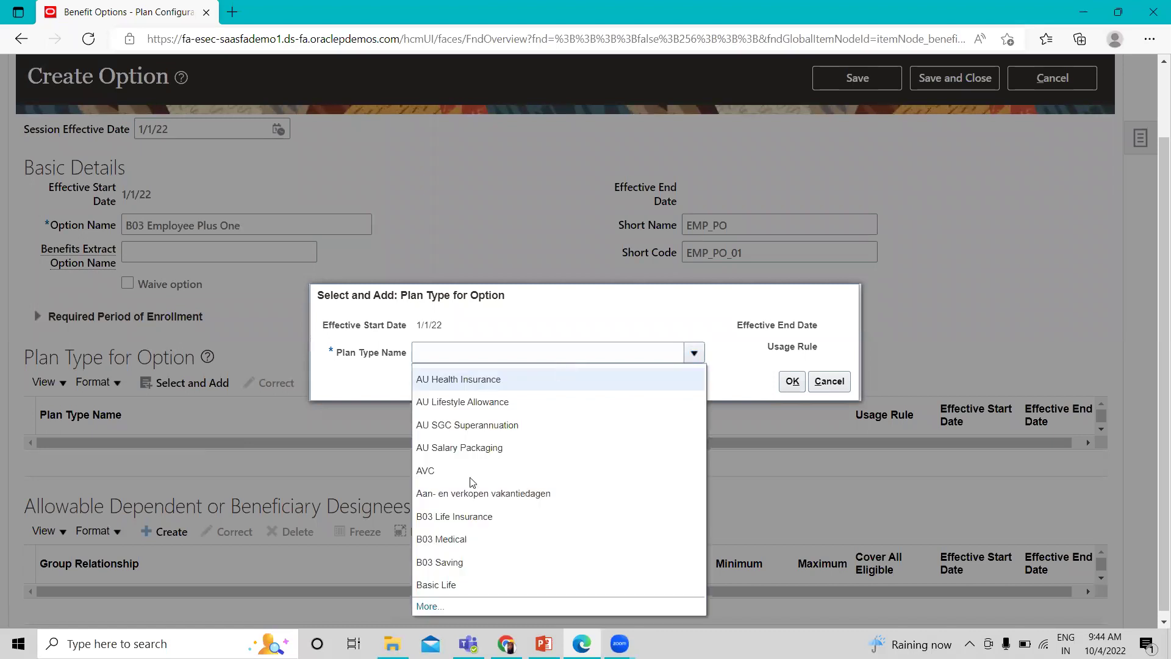
click(449, 538)
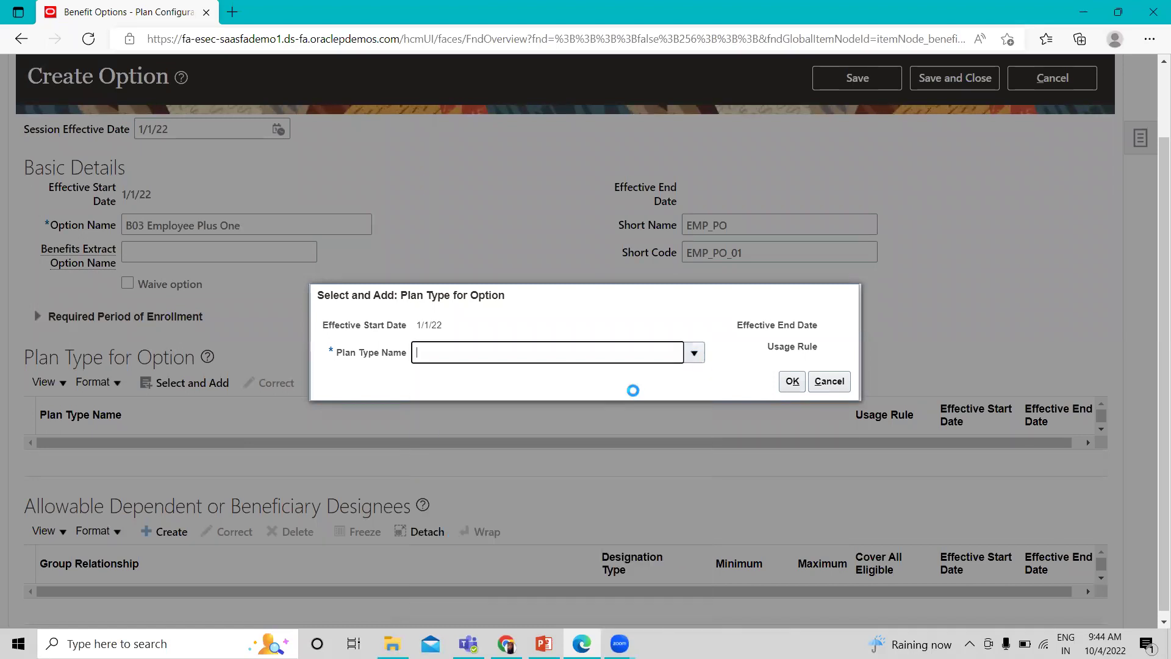
click(816, 382)
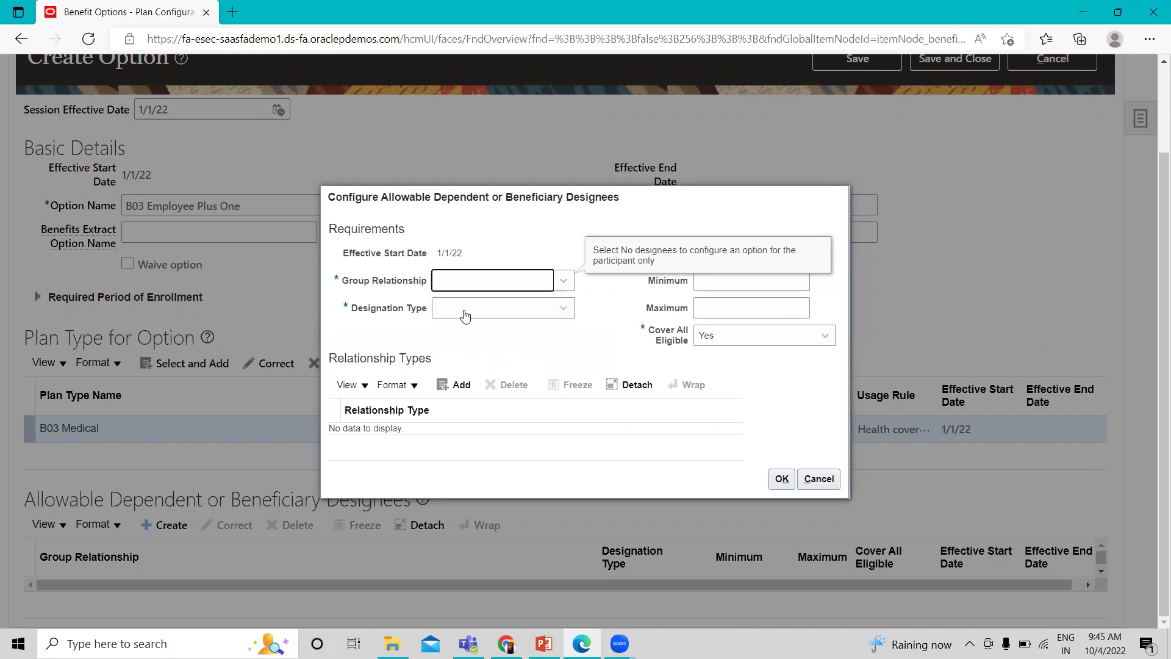
Set the designee requirements to the Spouse group relationship and the Dependents designation type
click(463, 285)
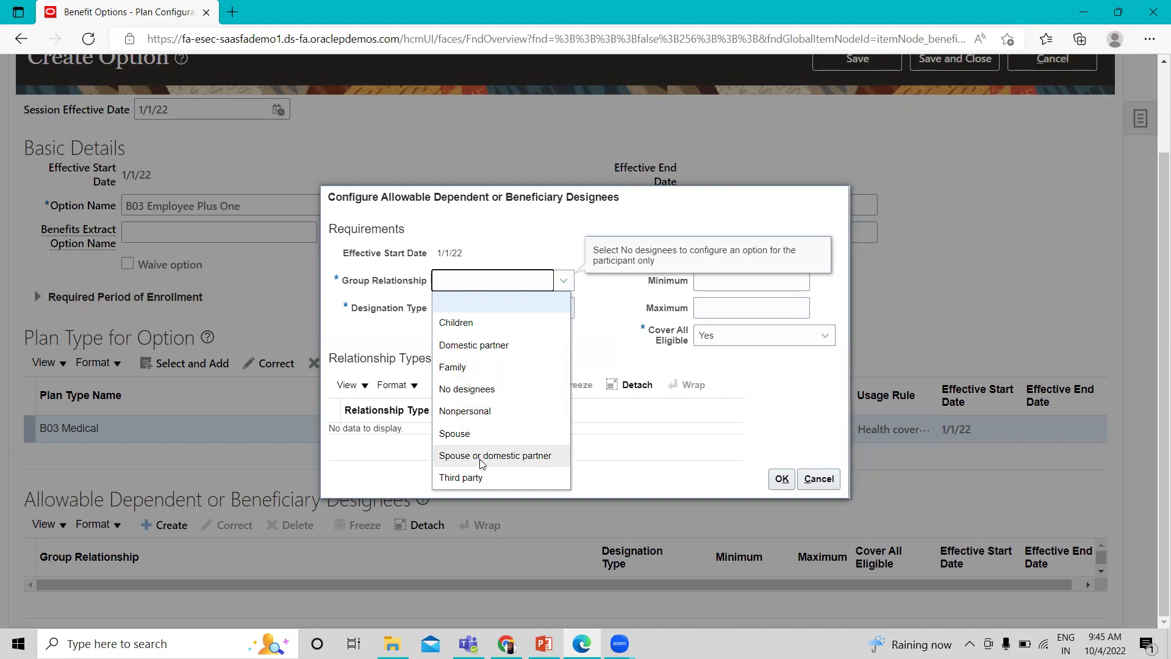
click(616, 338)
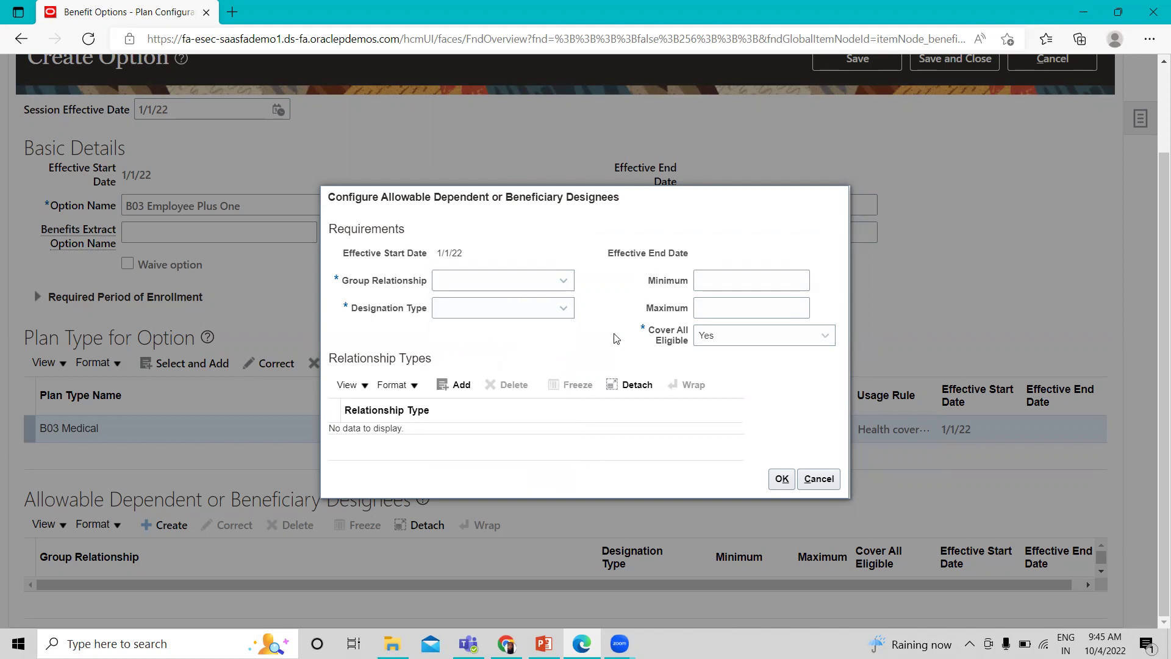
click(539, 317)
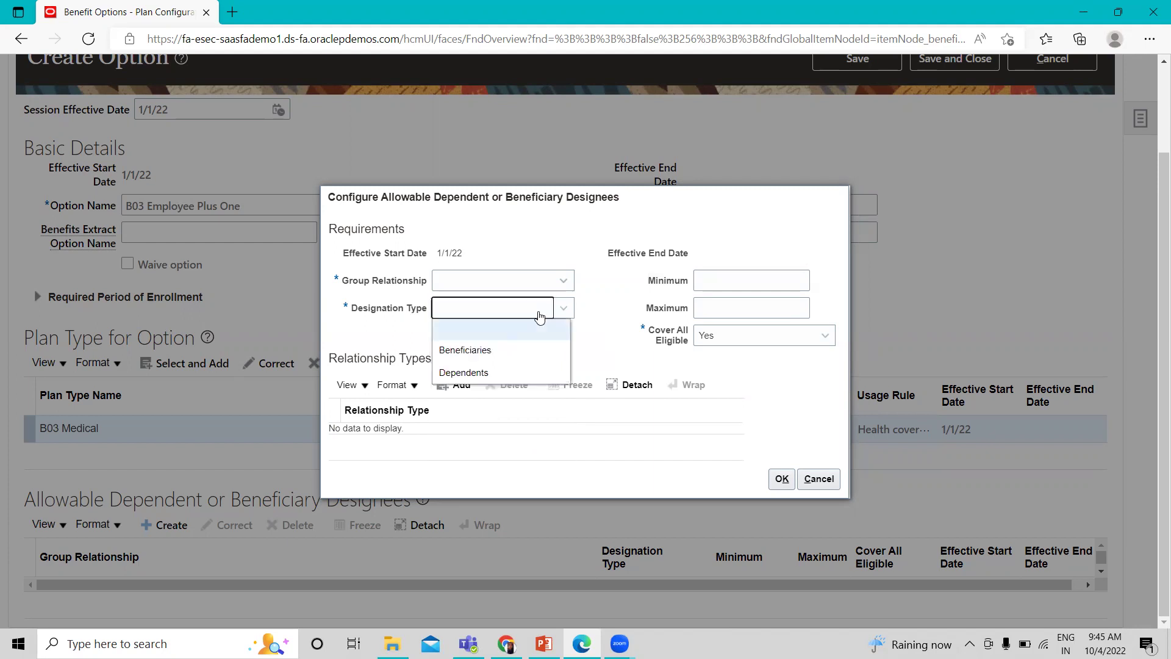
click(619, 360)
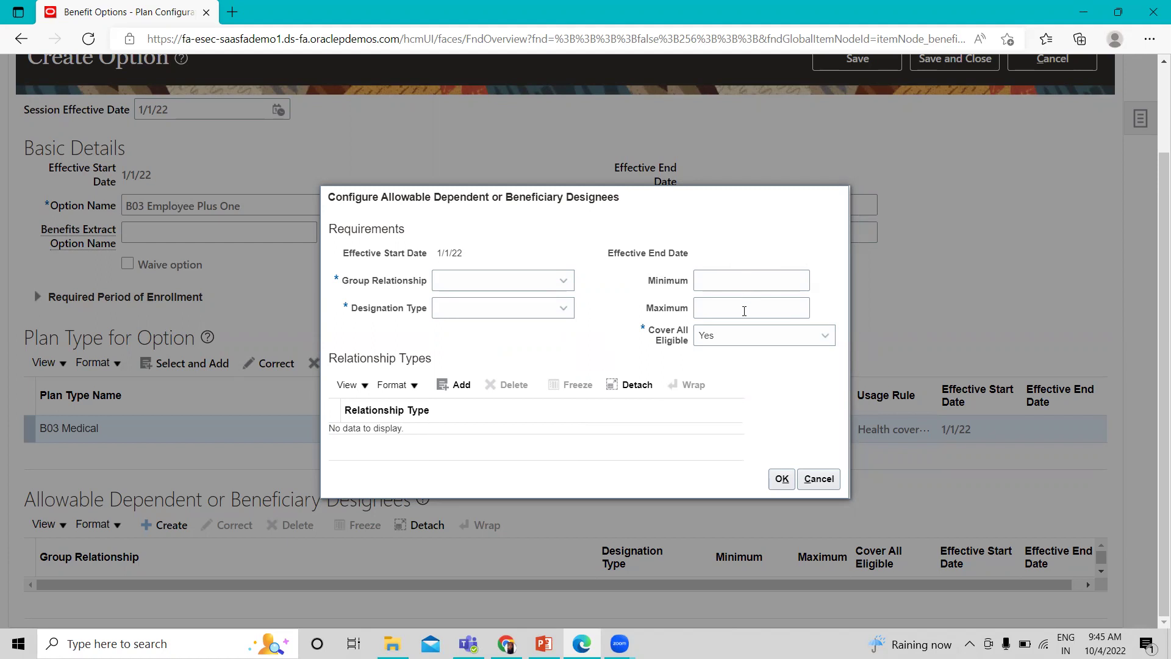
mouse_move(751, 338)
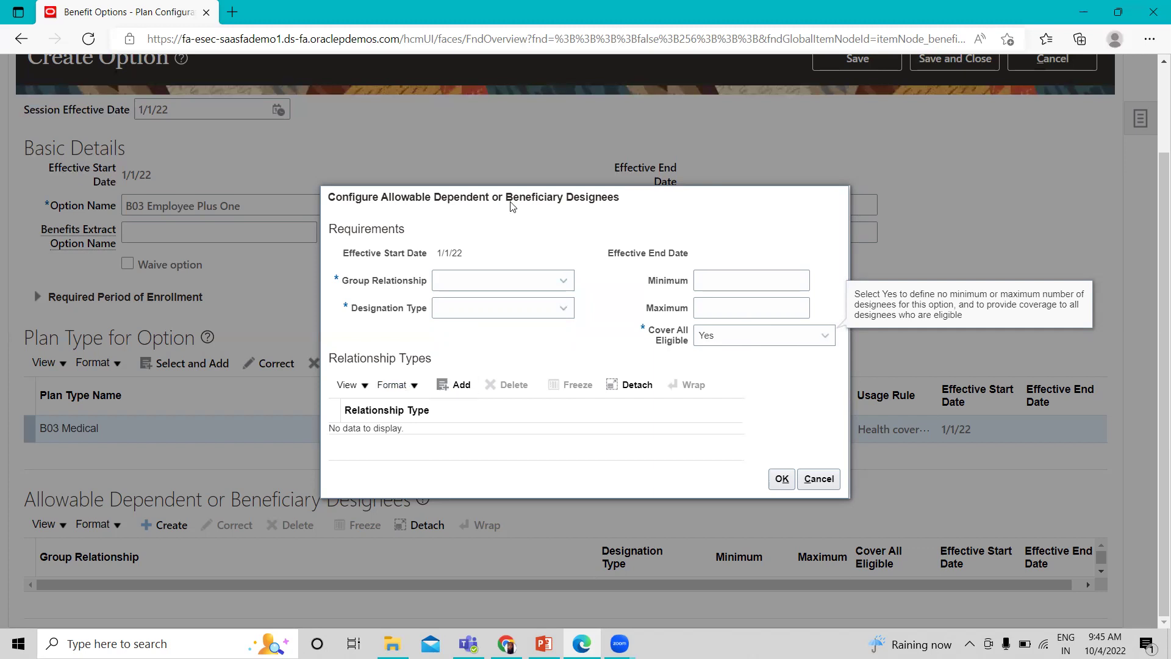
click(516, 284)
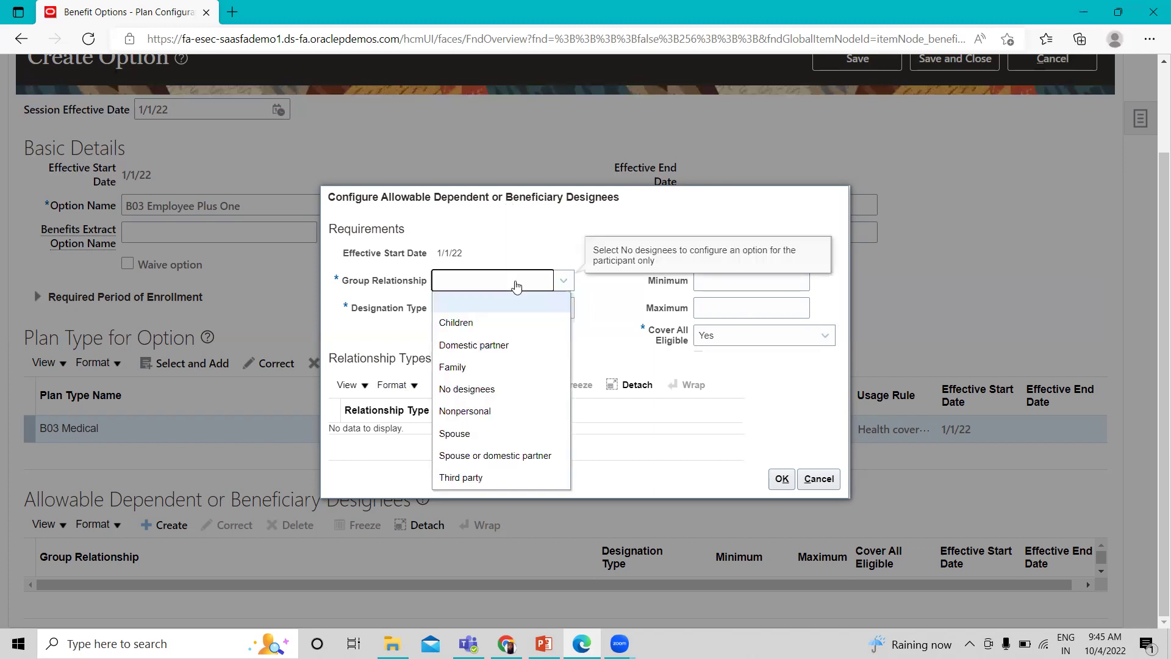
click(496, 431)
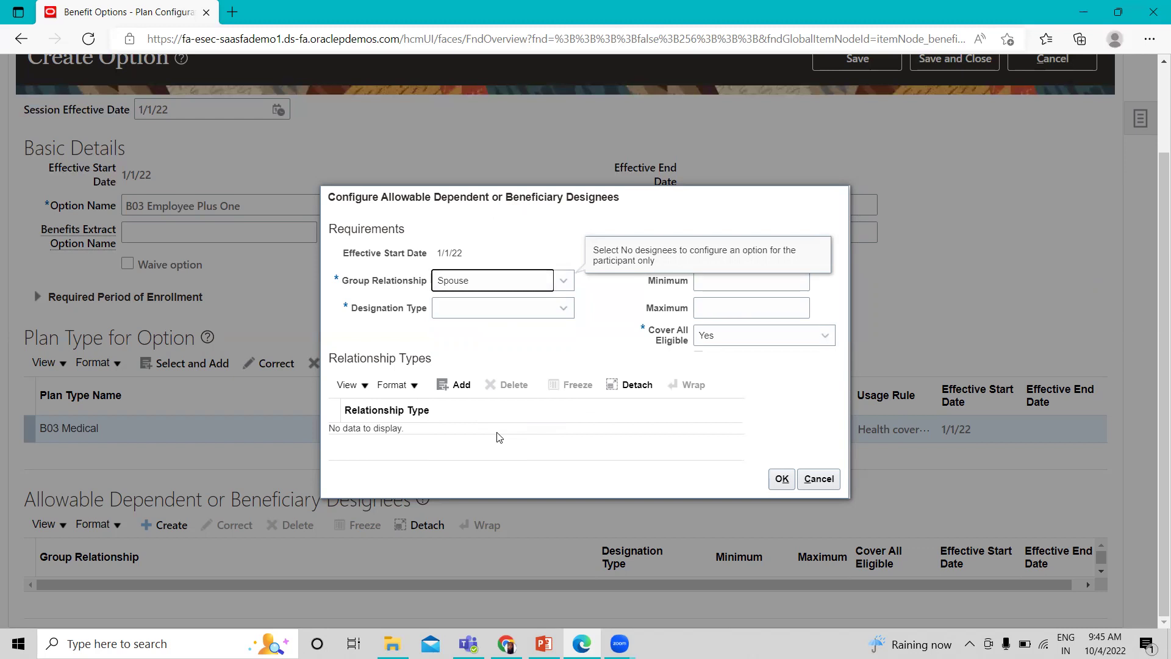
click(489, 316)
click(445, 369)
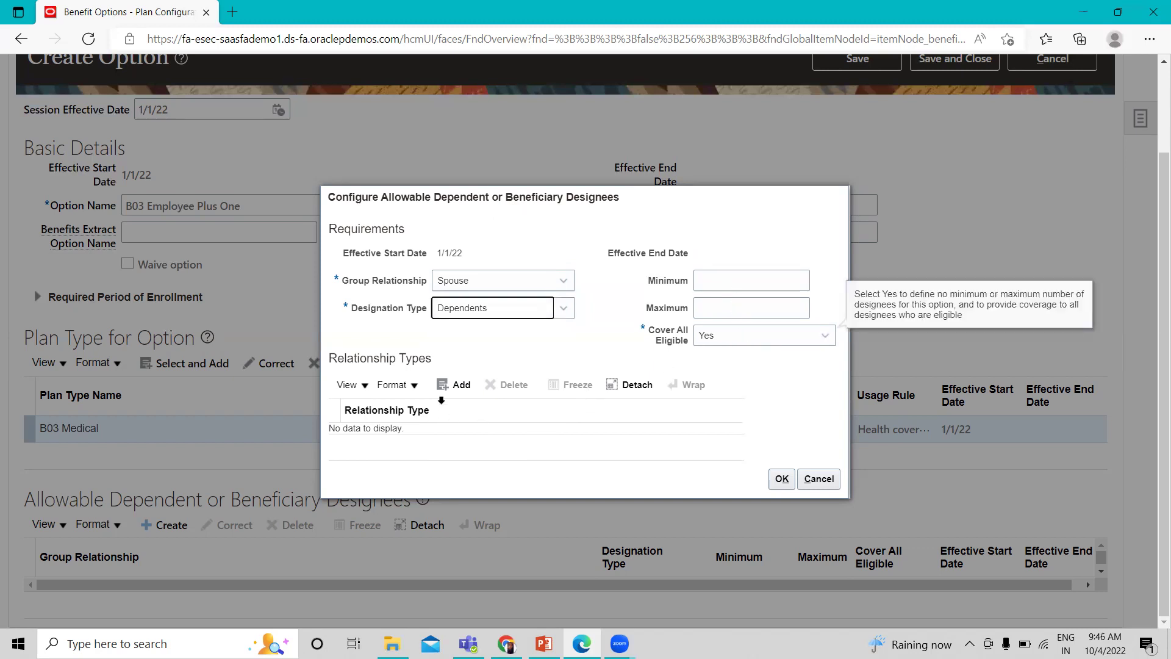
Add Spouse as a relationship type for the designees and accept the designee configuration
click(455, 386)
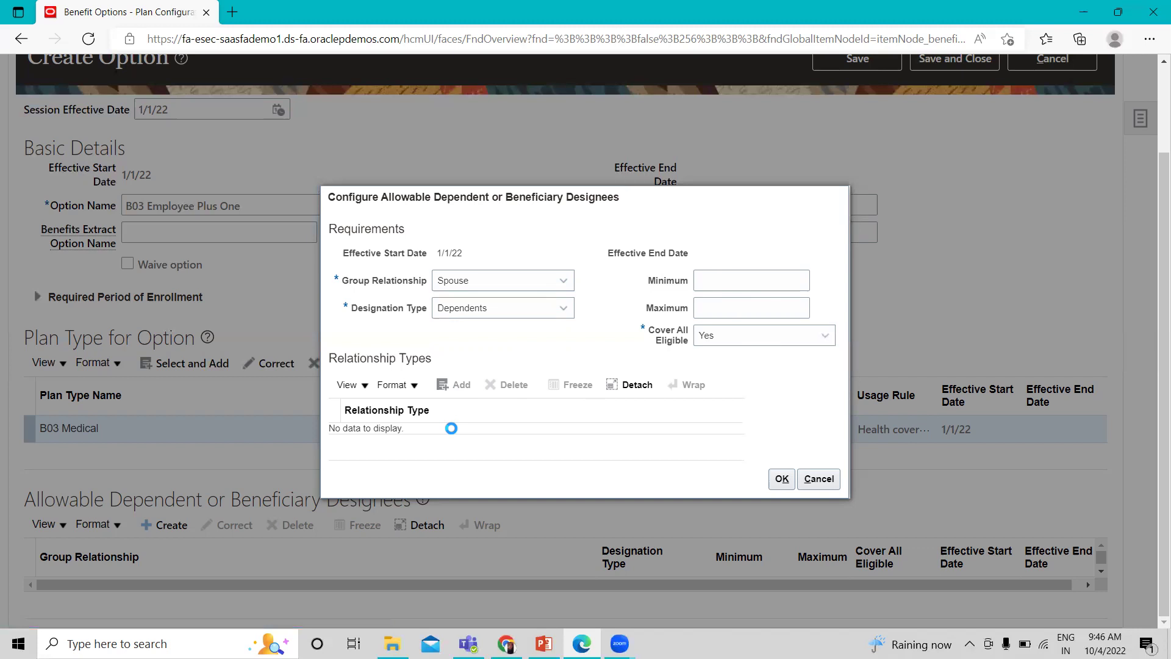
click(452, 434)
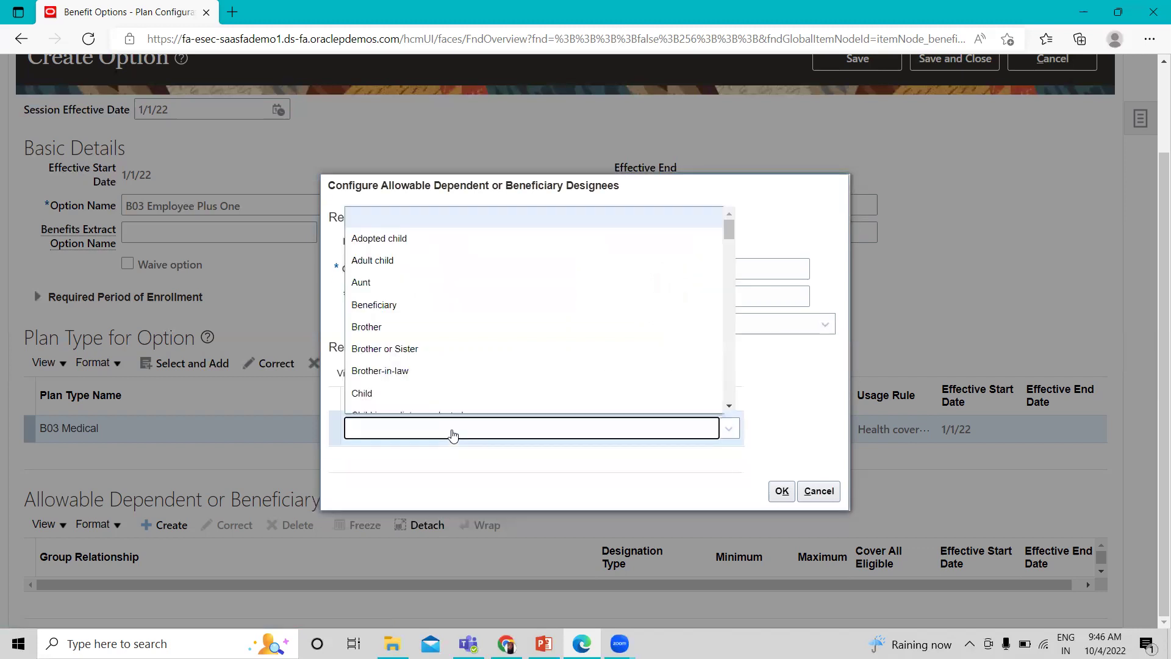
scroll(437, 266, down, 12)
scroll(436, 266, down, 10)
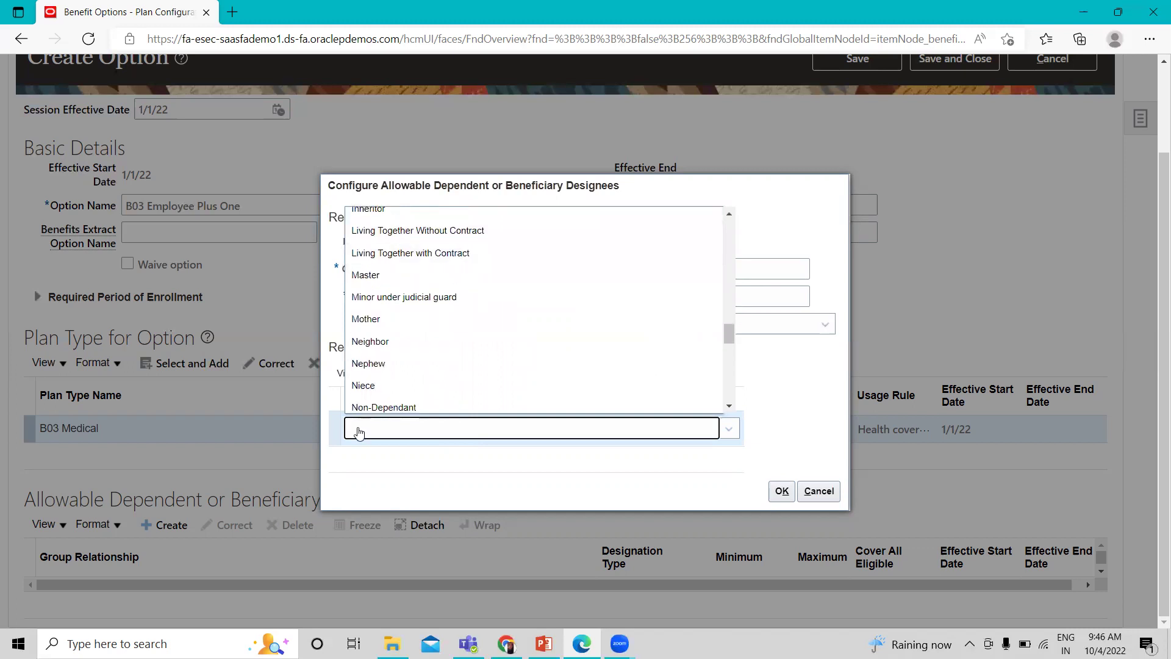
text(Second daughter)
key(Return)
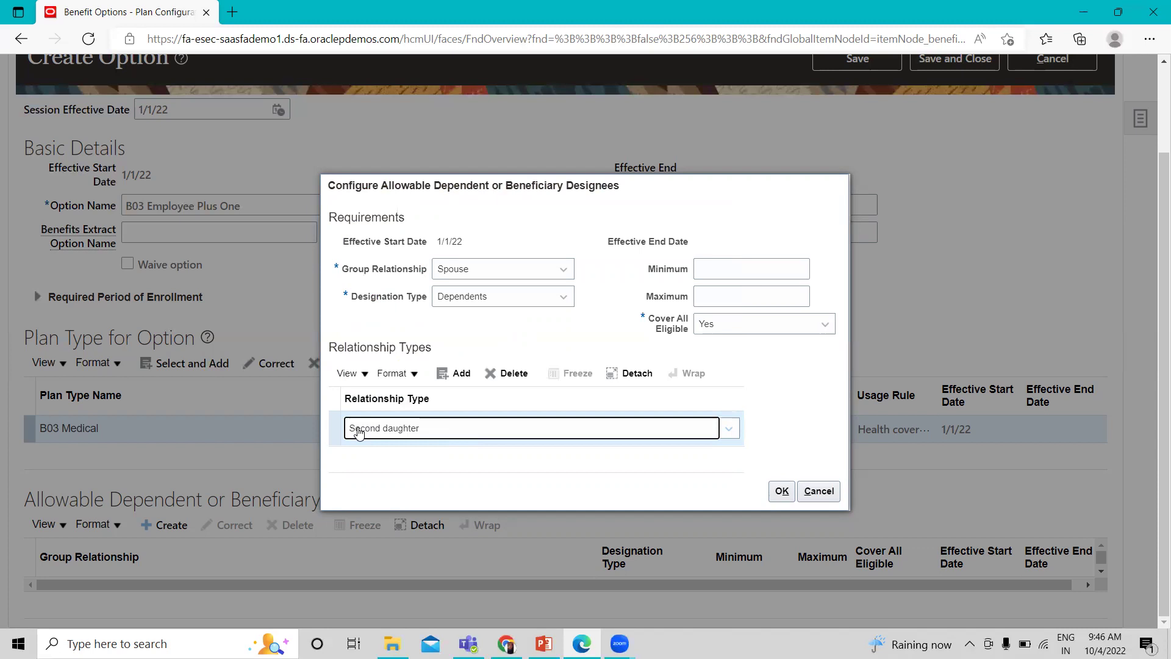
click(359, 432)
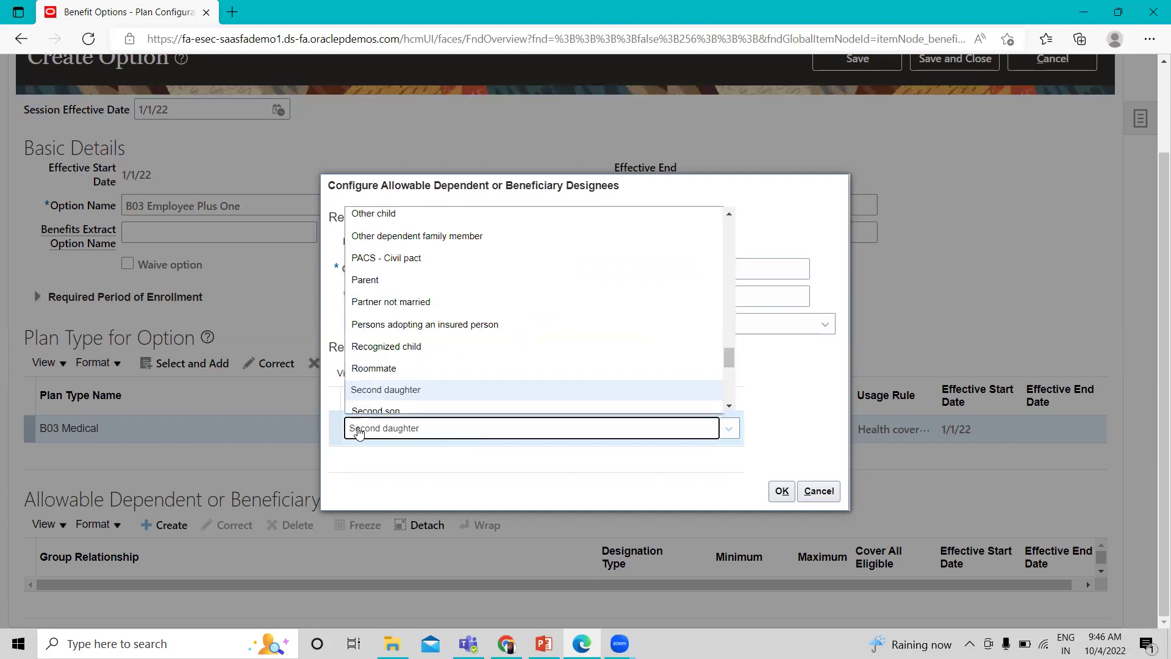
click(359, 432)
click(358, 432)
click(359, 432)
click(359, 432)
key(Down)
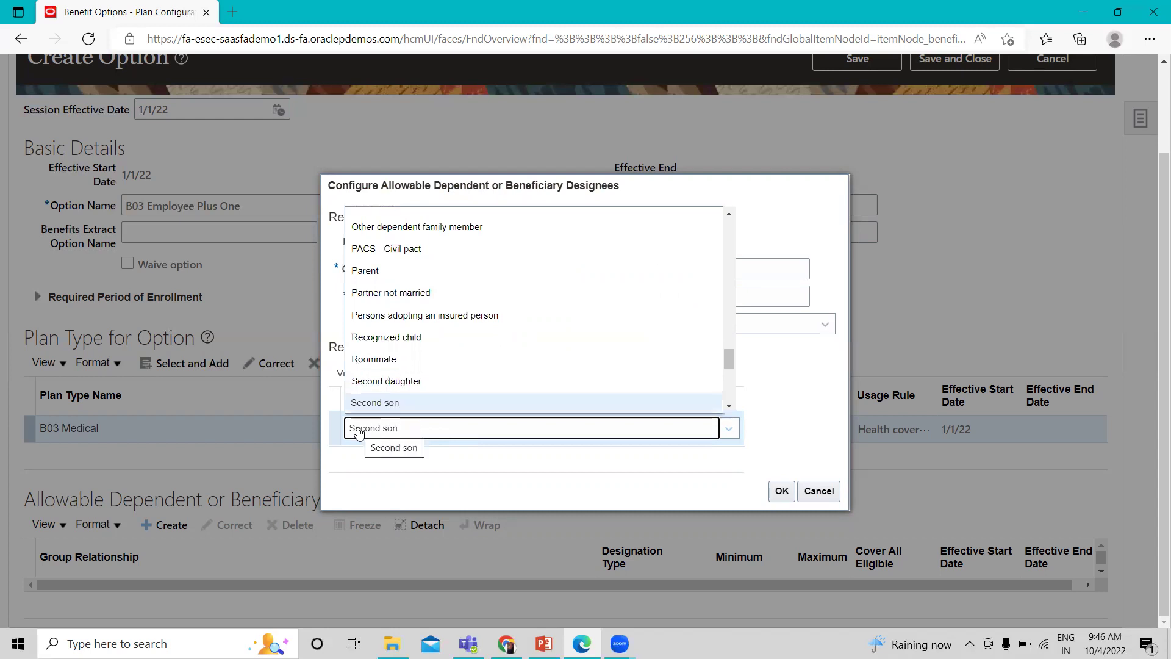
key(Down)
key(Down)
key(Down)
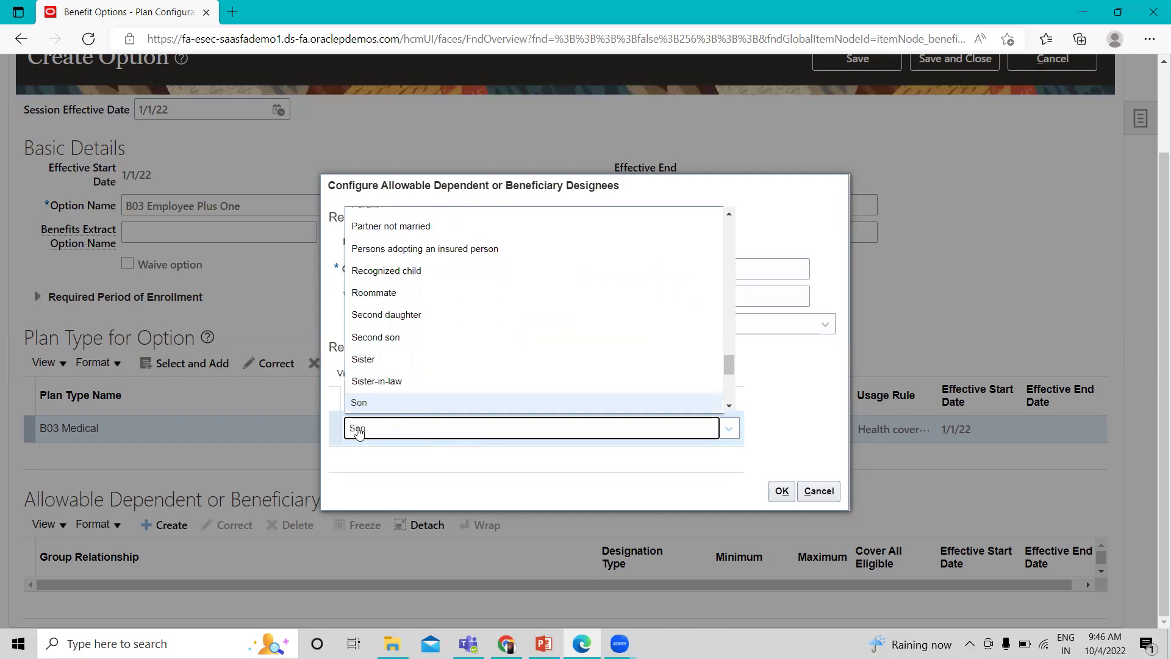
key(Down)
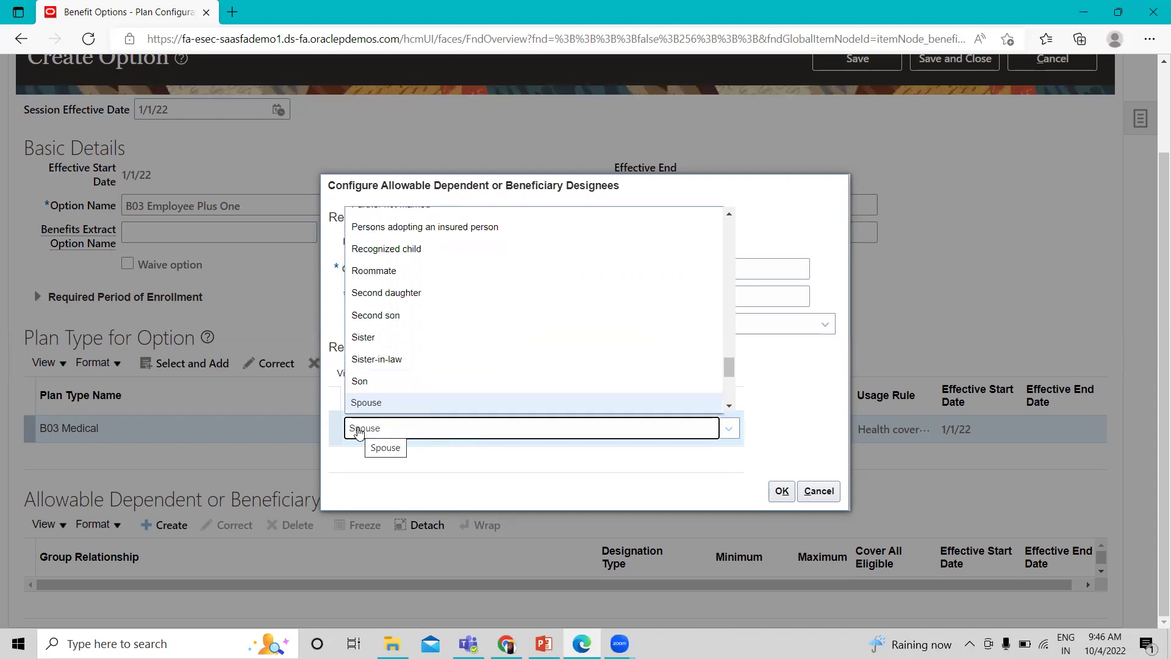
click(390, 402)
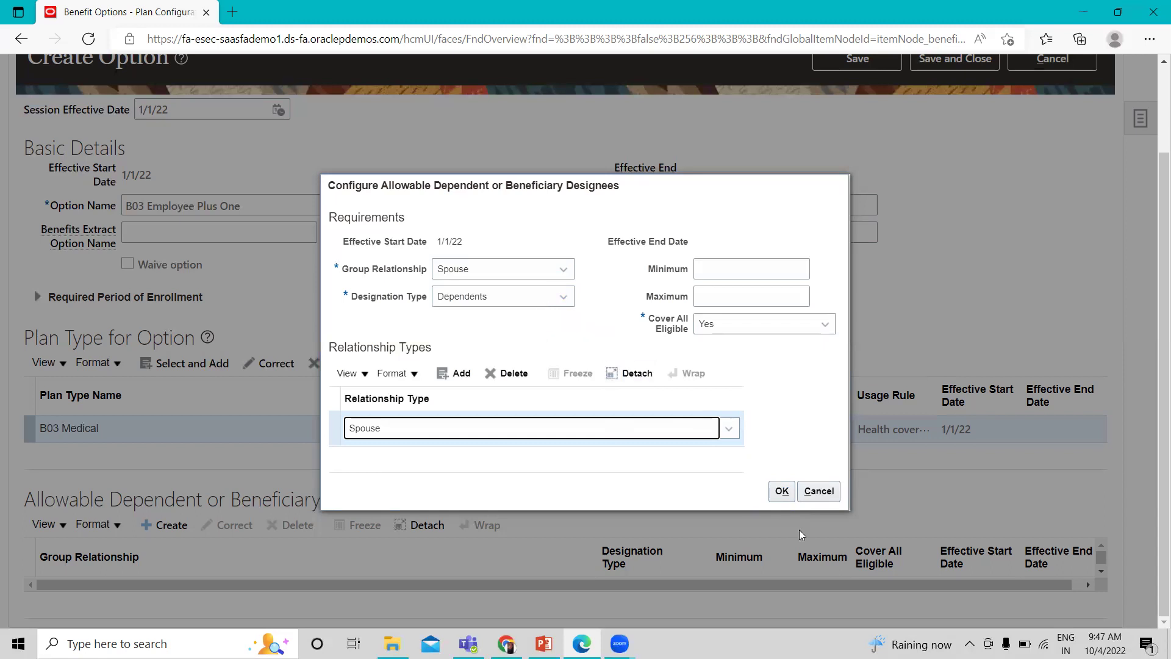
click(782, 490)
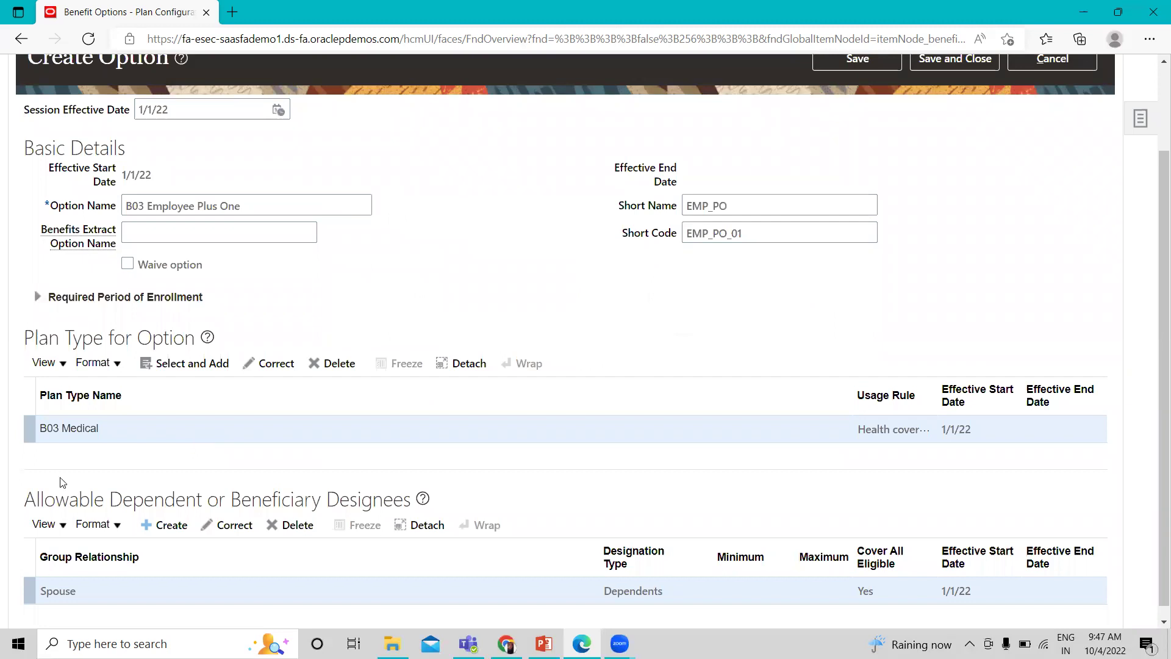
Save the B03 Employee Plus One option and close it
scroll(71, 589, down, 1)
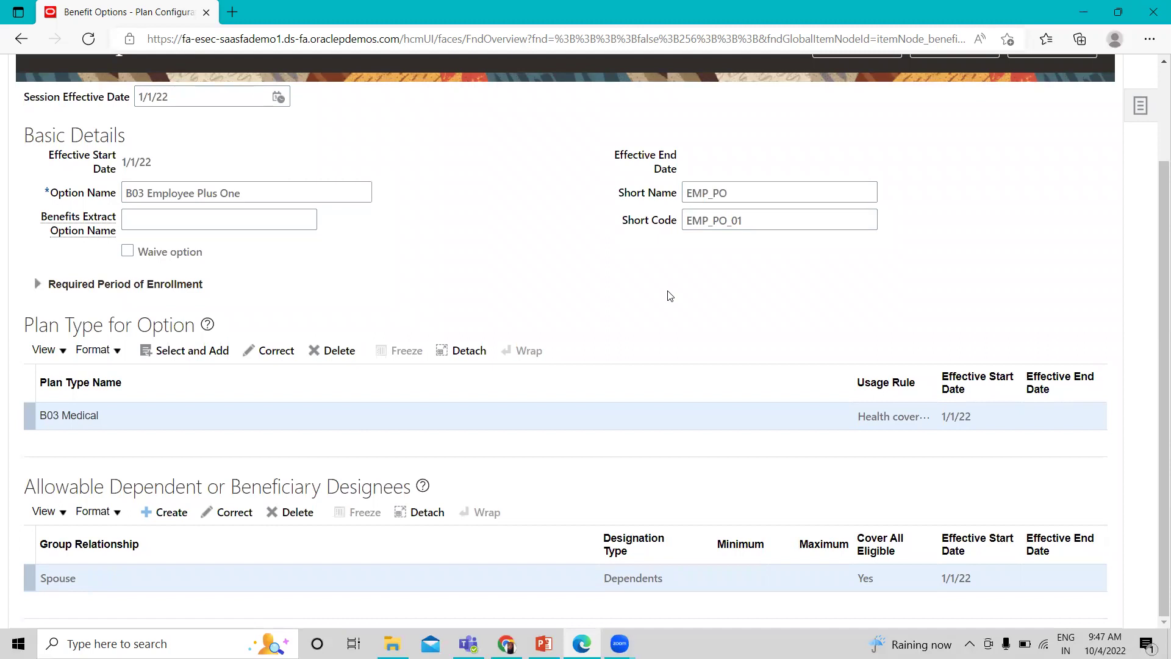
scroll(692, 295, up, 3)
click(929, 170)
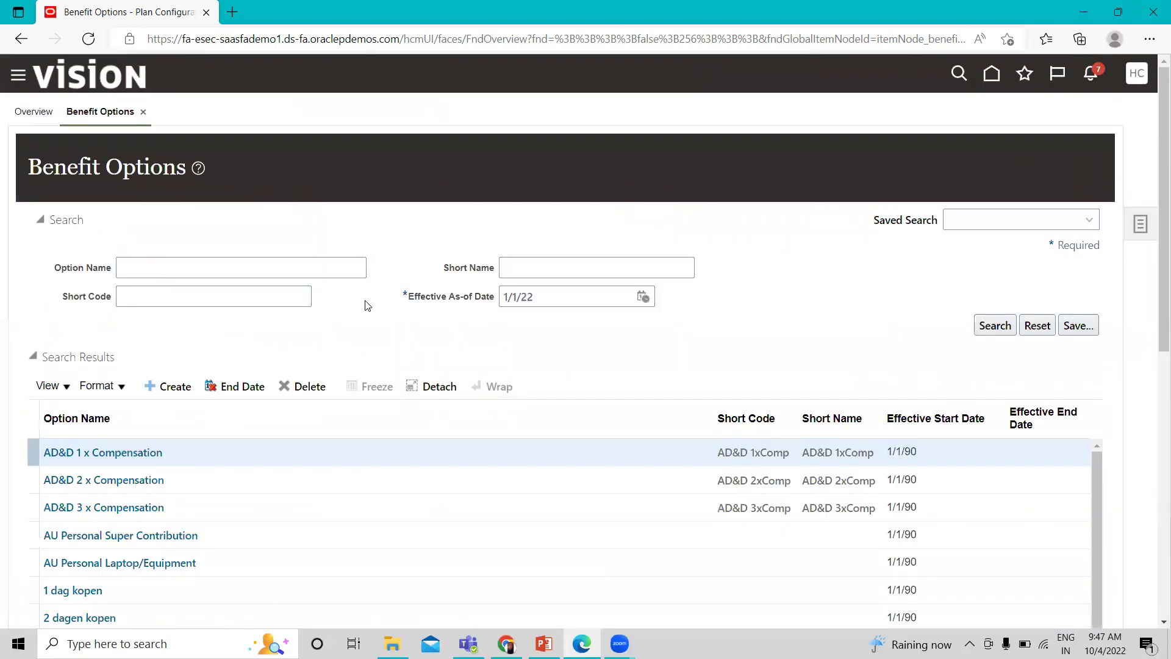
Create another benefit option and enter B03 Employee Plus Family as its option name
click(157, 386)
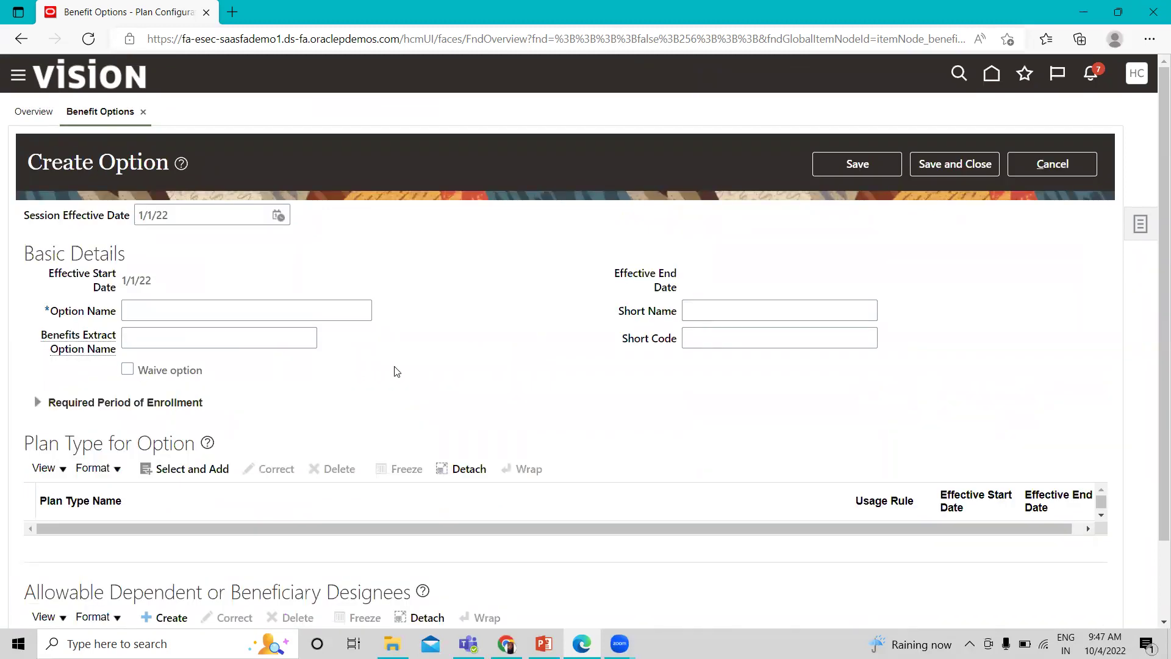
click(284, 311)
text(B0)
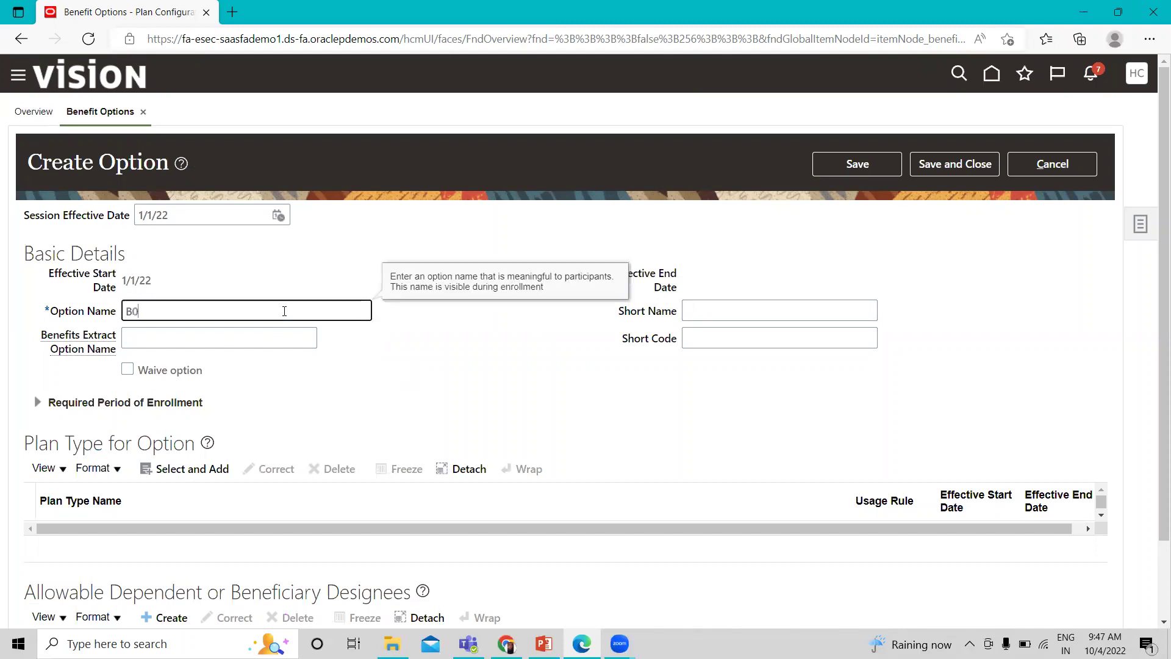
text(3 Employee Plus Family)
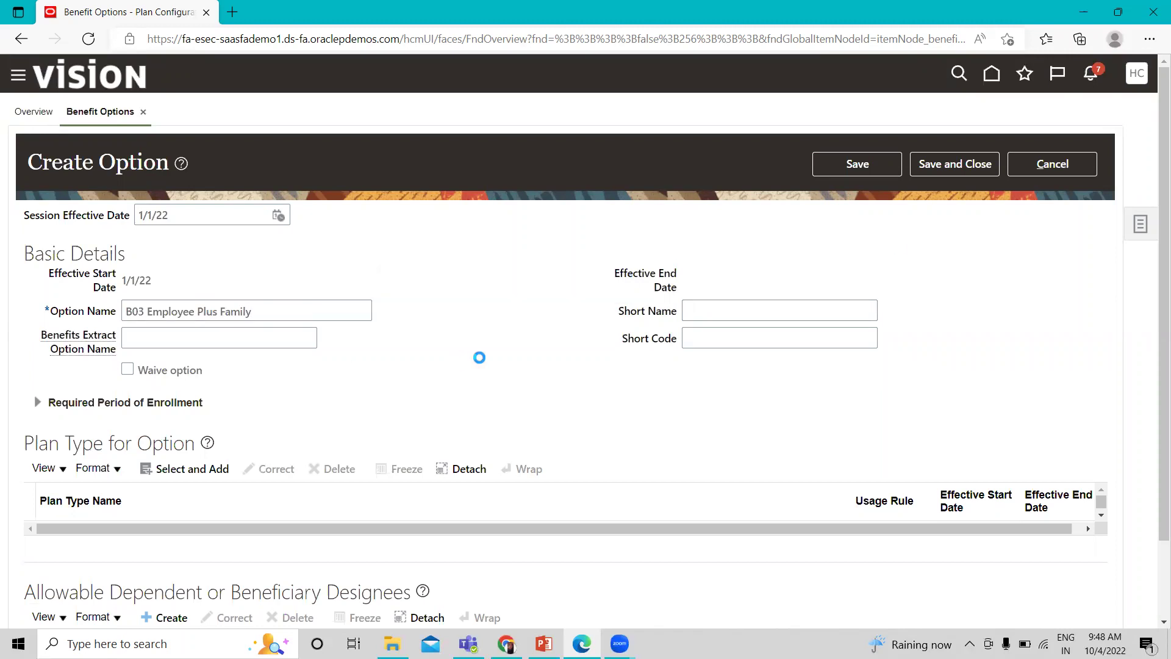
Enter EMP_PF as the short name and EMP_PF-02 as the short code of the B03 Employee Plus Family option
click(796, 312)
text(E)
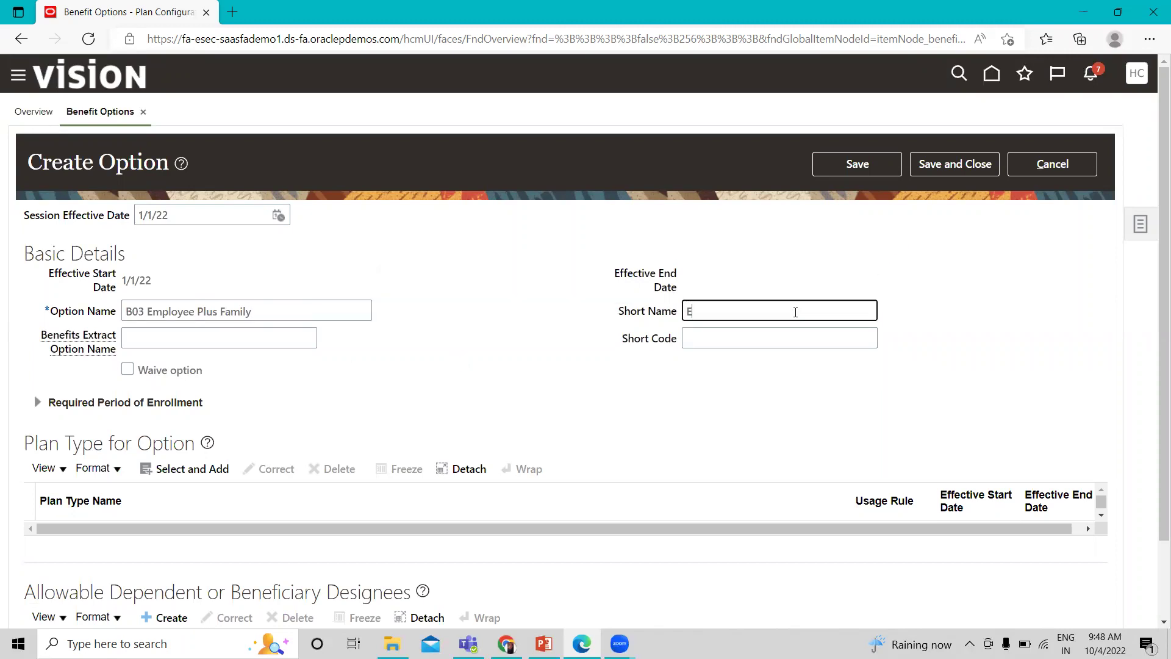
text(mp)
key(BackSpace)
key(BackSpace)
text(MP_PF)
click(786, 340)
text(EMP)
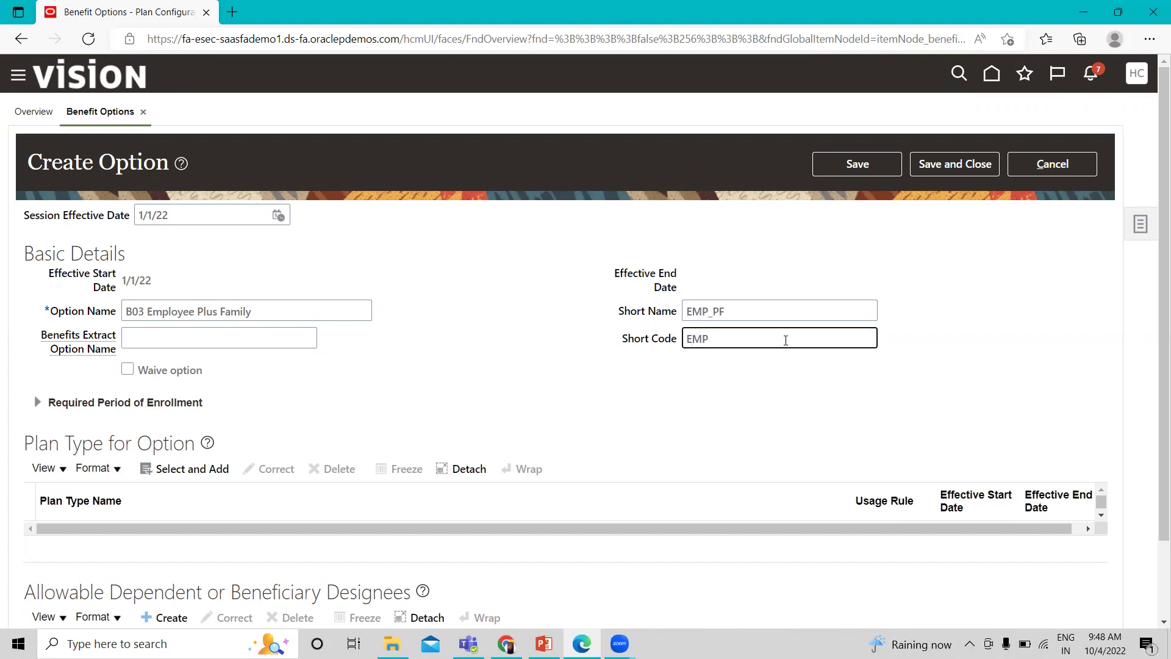
text(_PF-02)
click(571, 368)
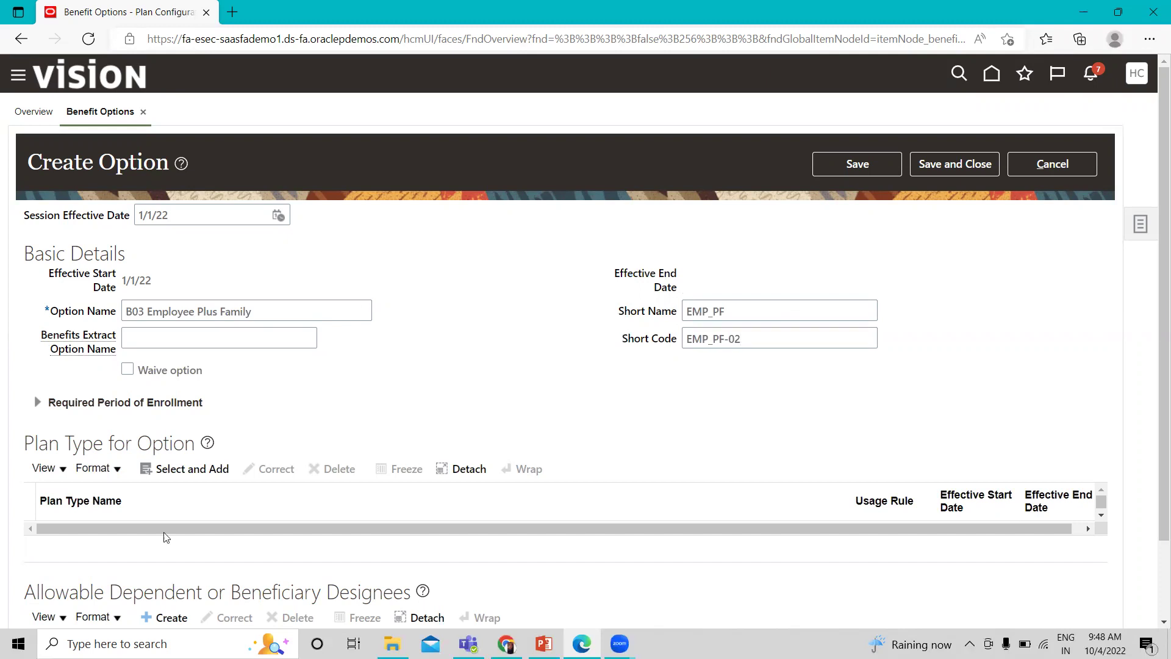
Add B03 Medical as the plan type for the B03 Employee Plus Family option
click(182, 468)
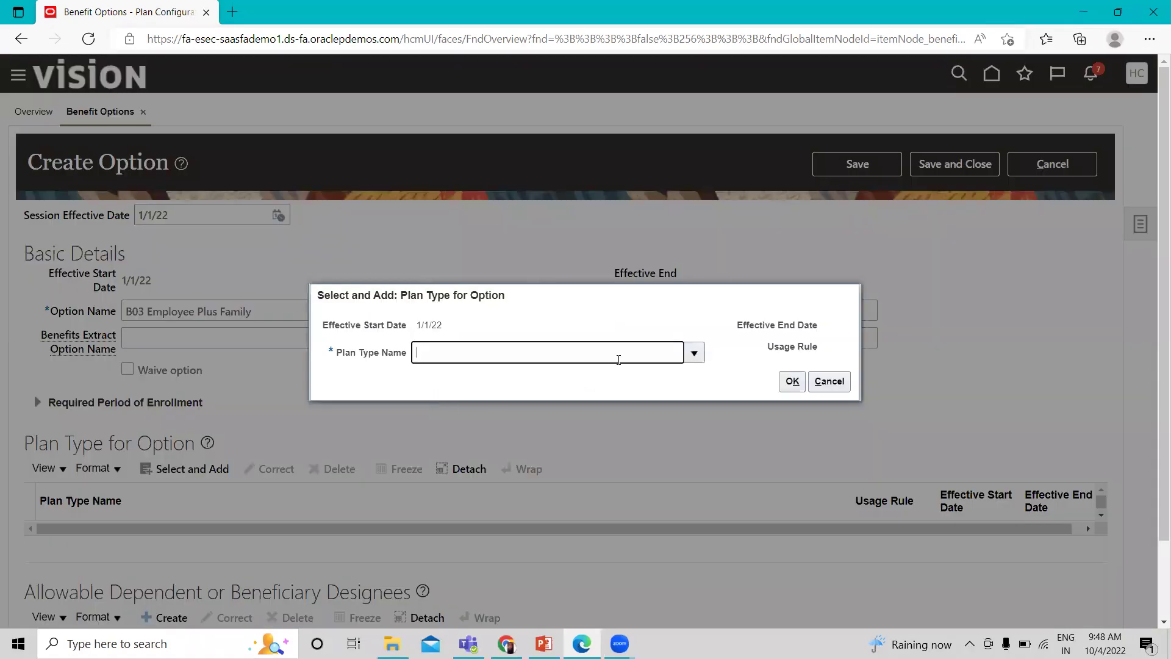
click(694, 353)
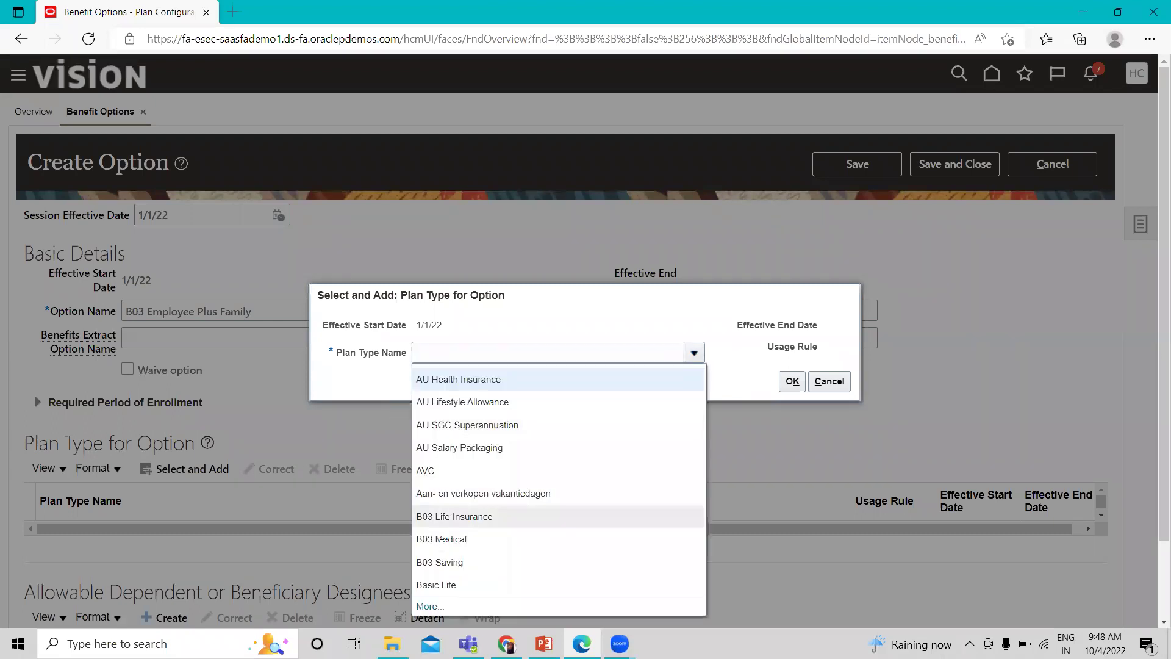
click(441, 541)
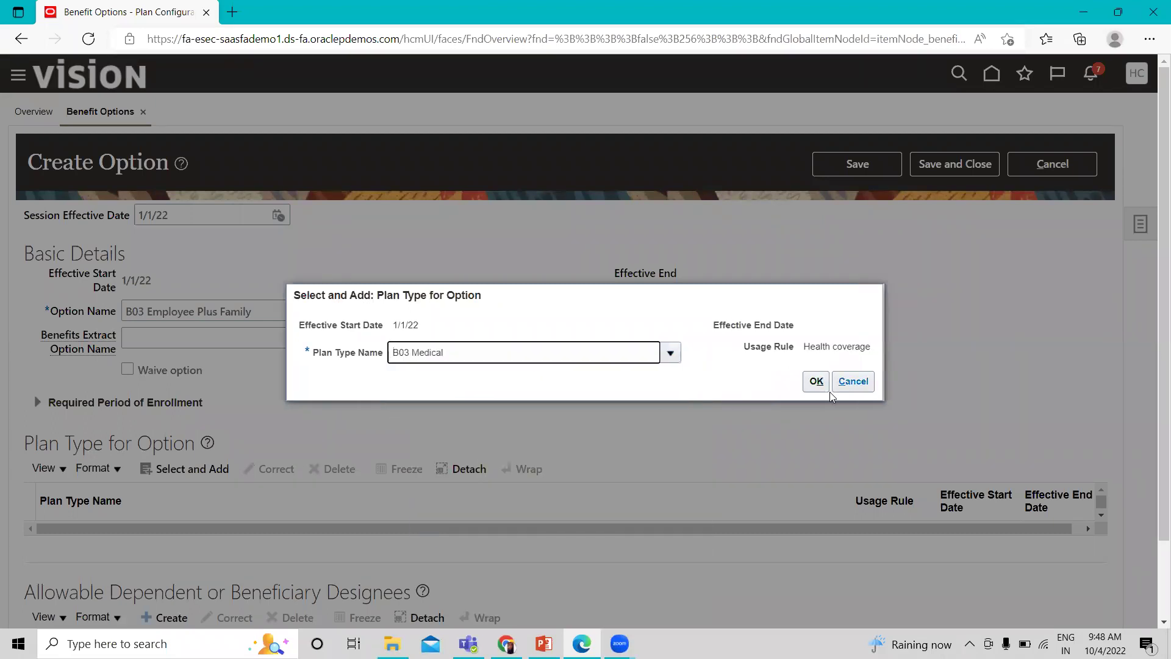
click(818, 389)
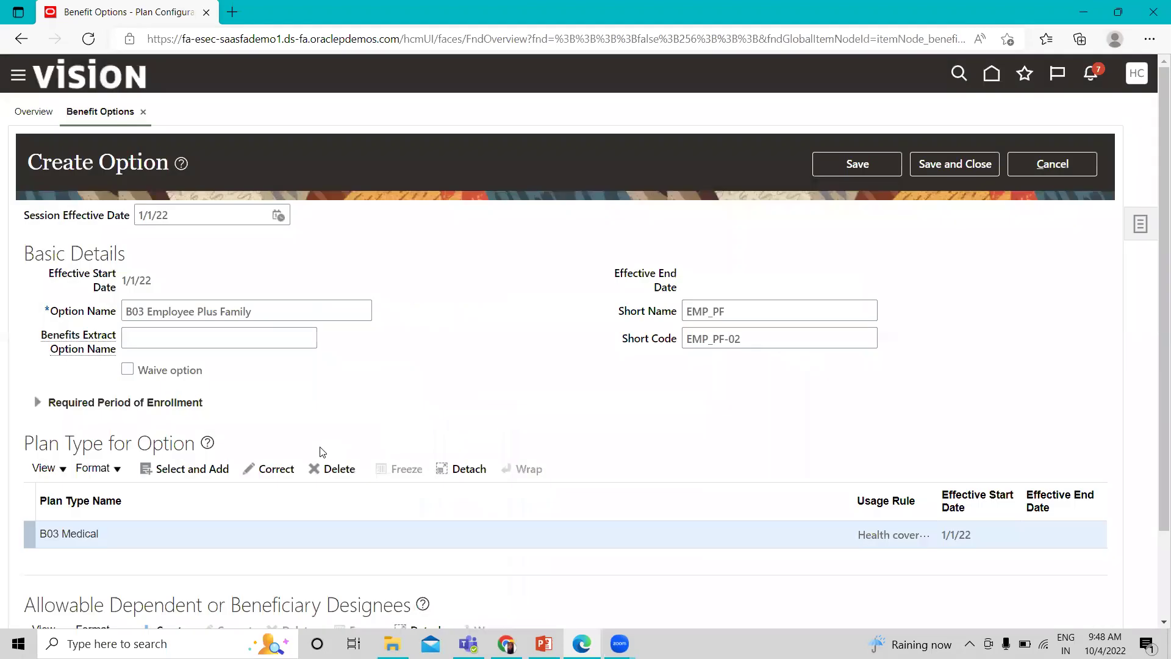
Create a designee configuration for the option with Spouse as the group relationship and Dependents as the designation type
scroll(277, 474, down, 2)
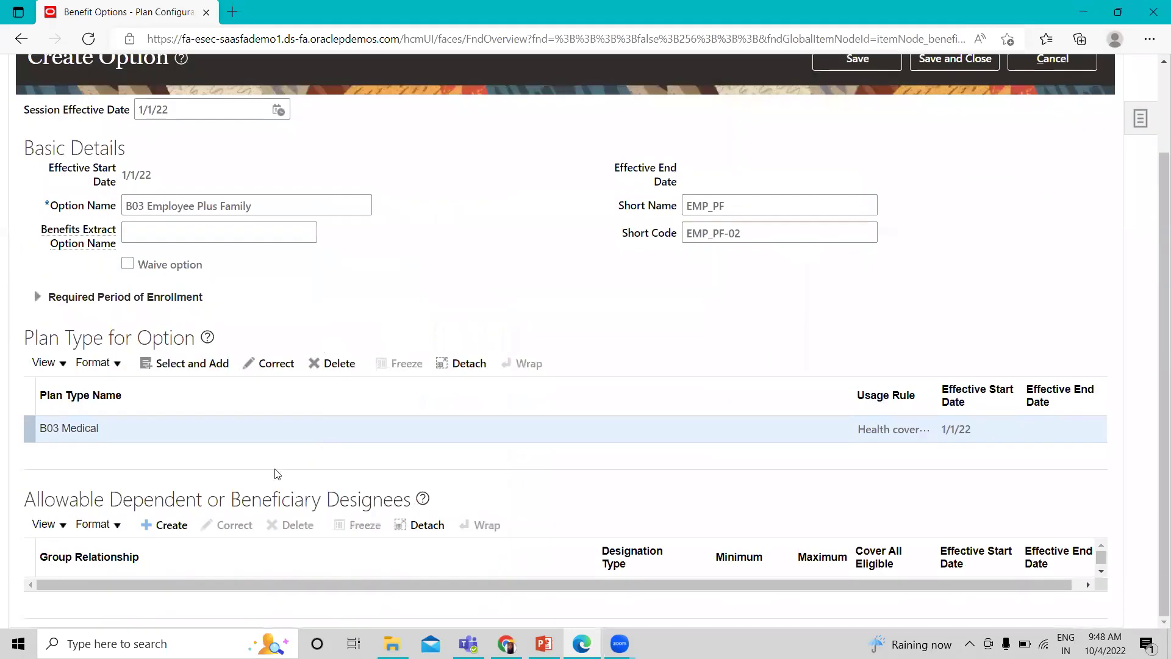
click(158, 525)
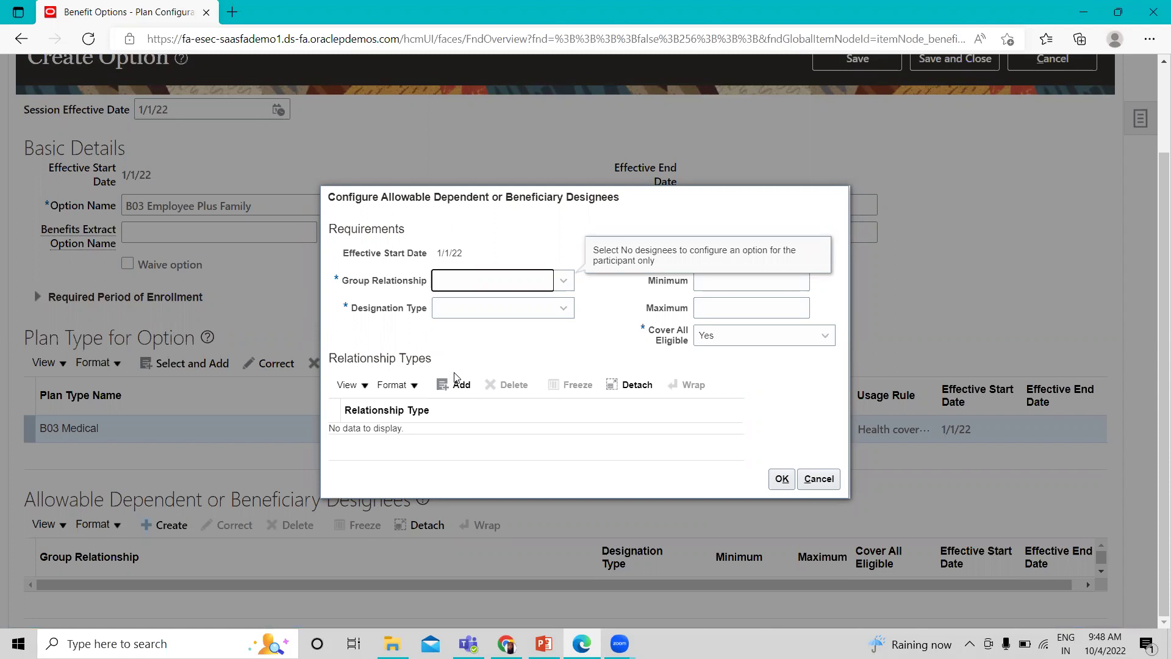
click(502, 290)
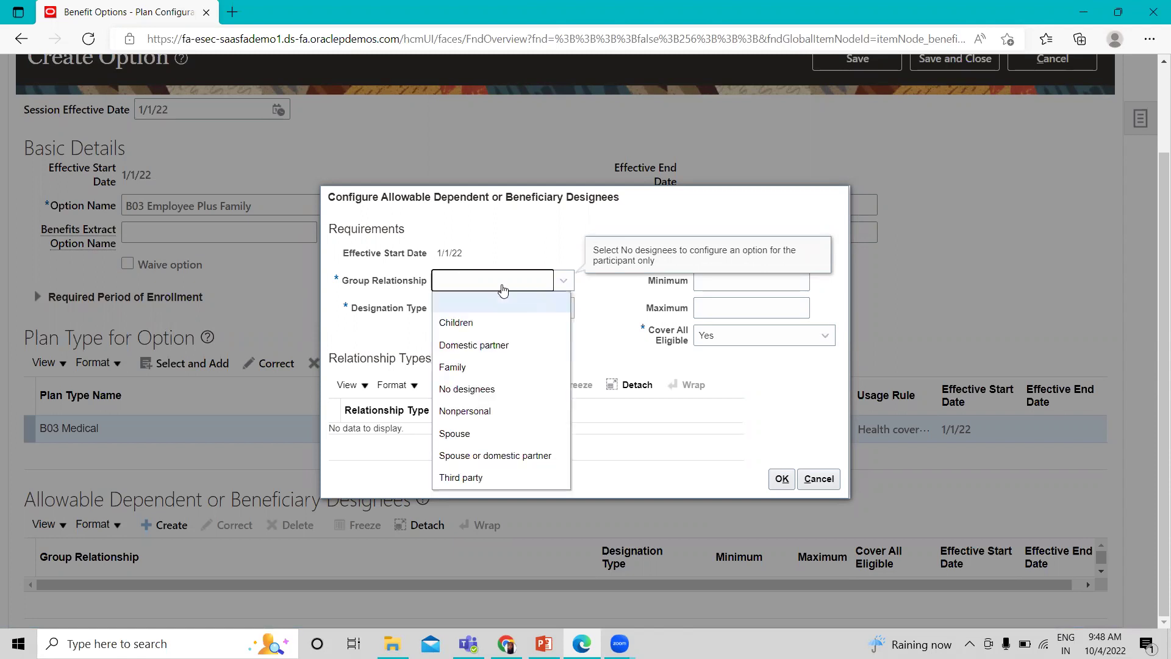
click(459, 432)
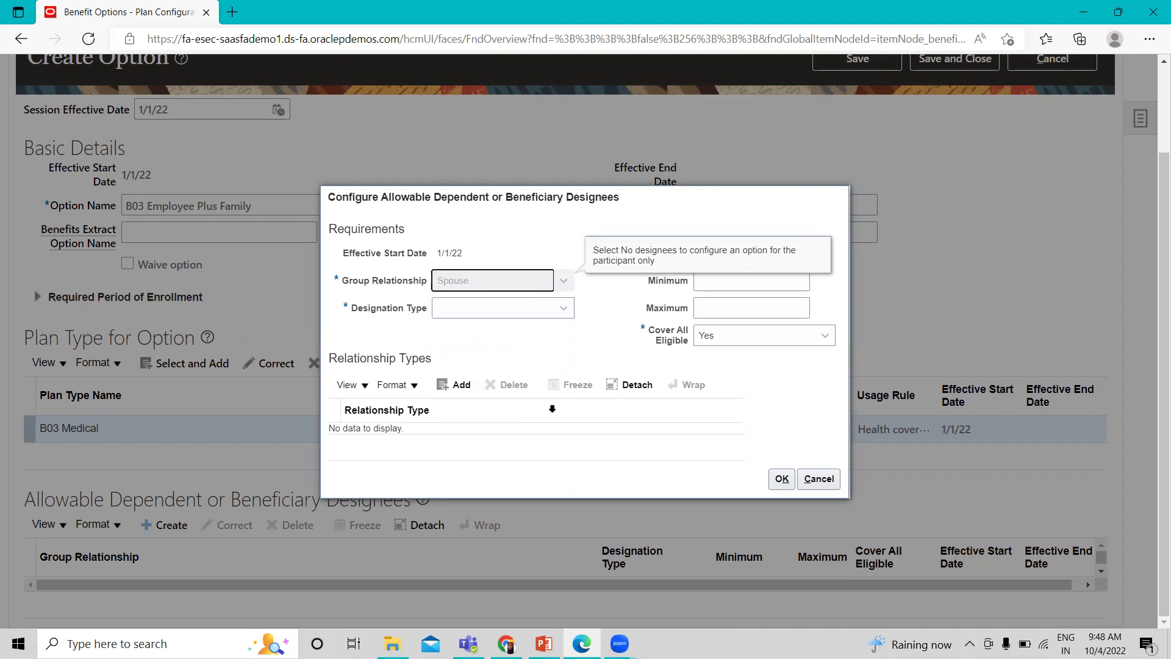
click(481, 314)
click(480, 372)
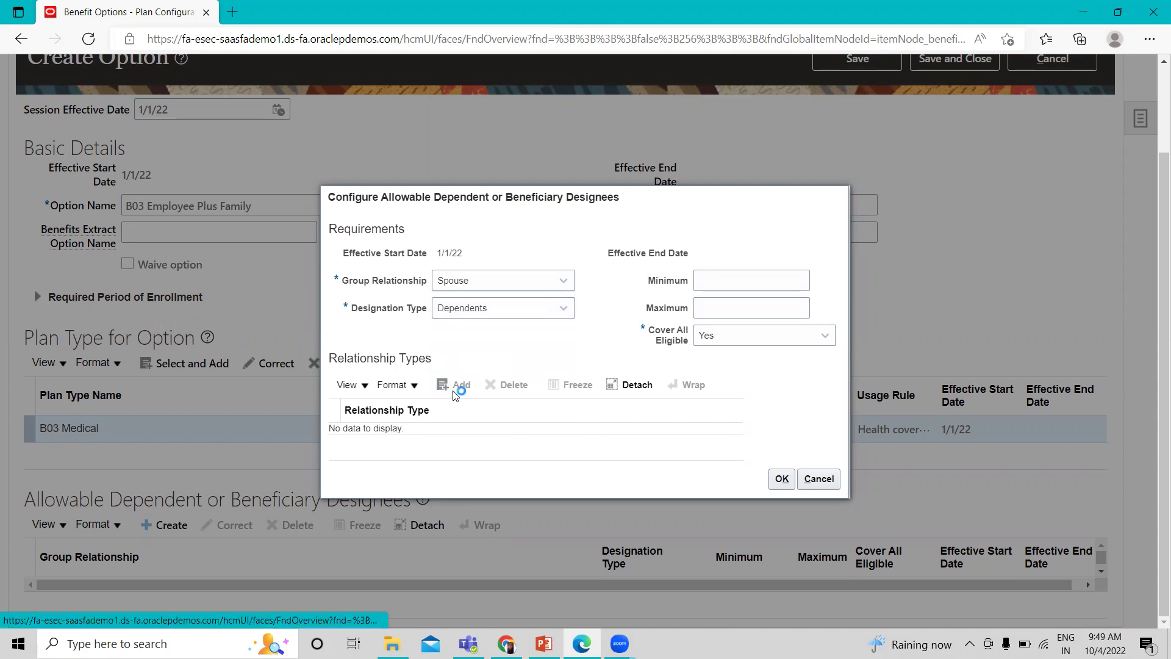
Add Spouse as the relationship type of the spouse group and accept the designee configuration
click(388, 430)
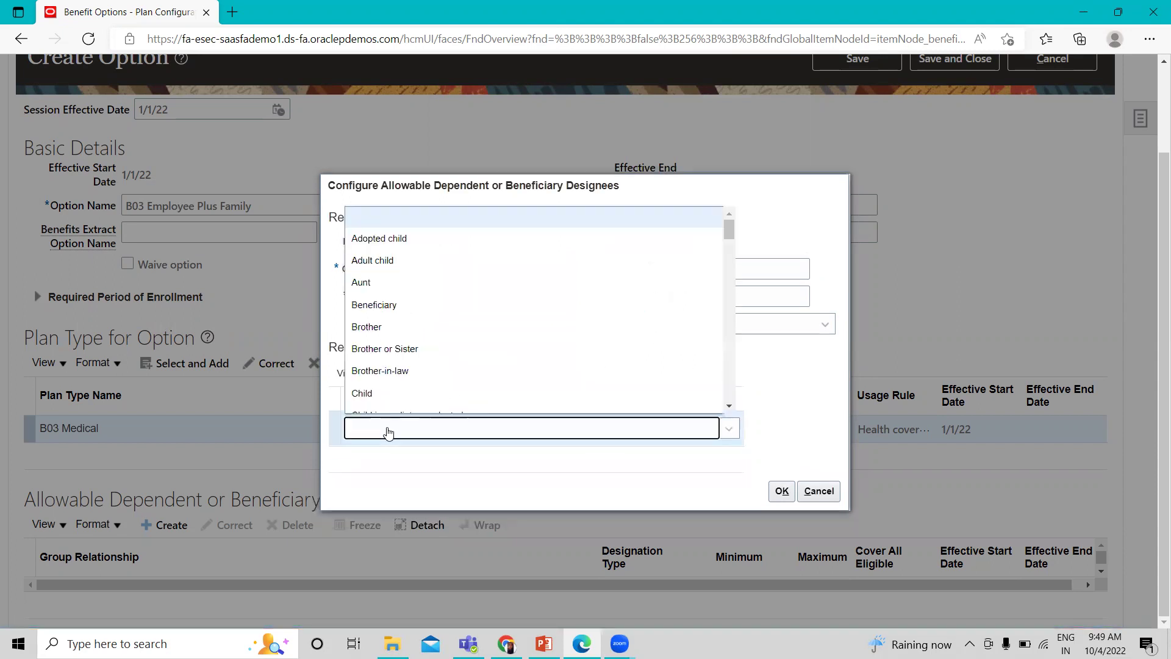
key(s)
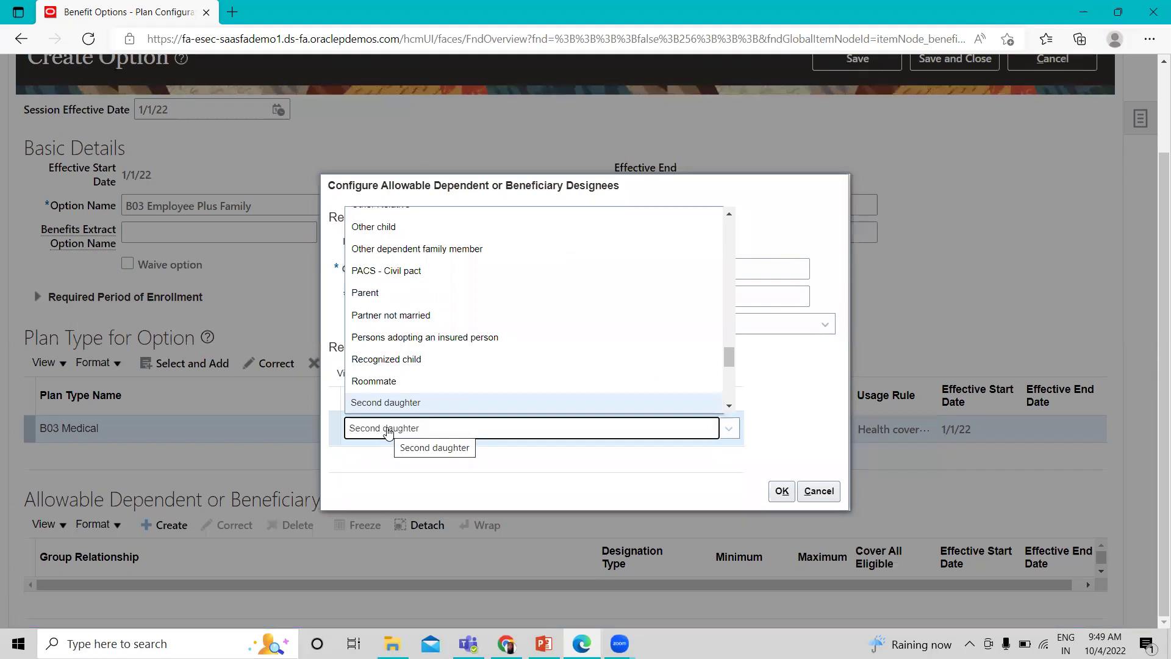
key(Down)
key(Down)
key(Down)
key(Down)
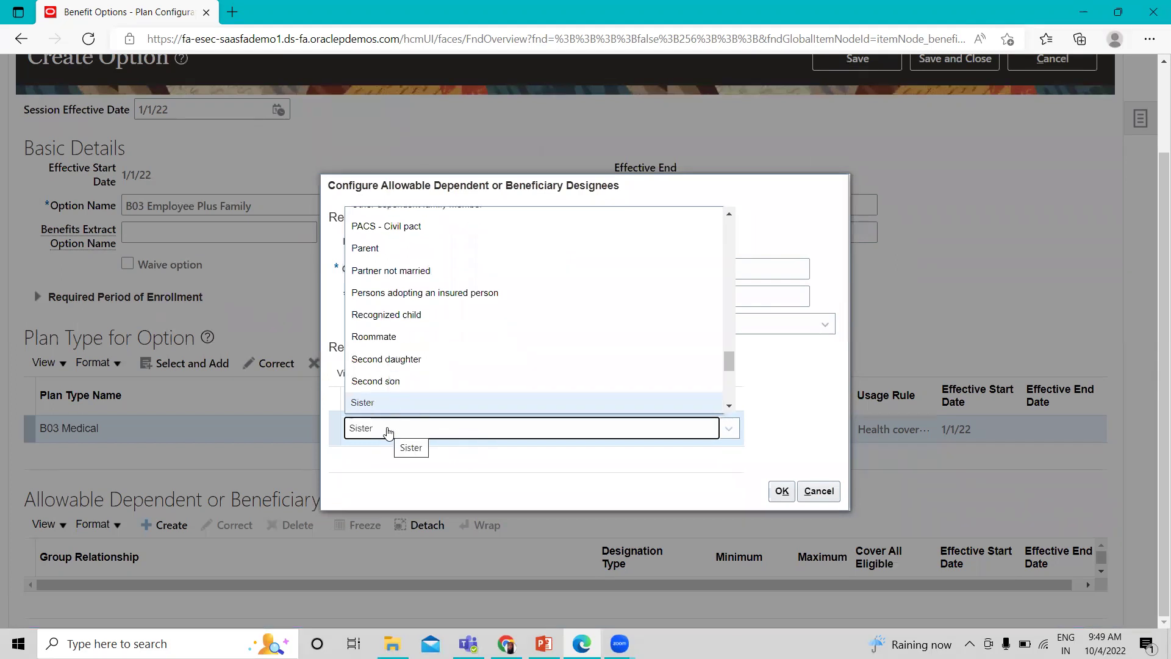
key(Down)
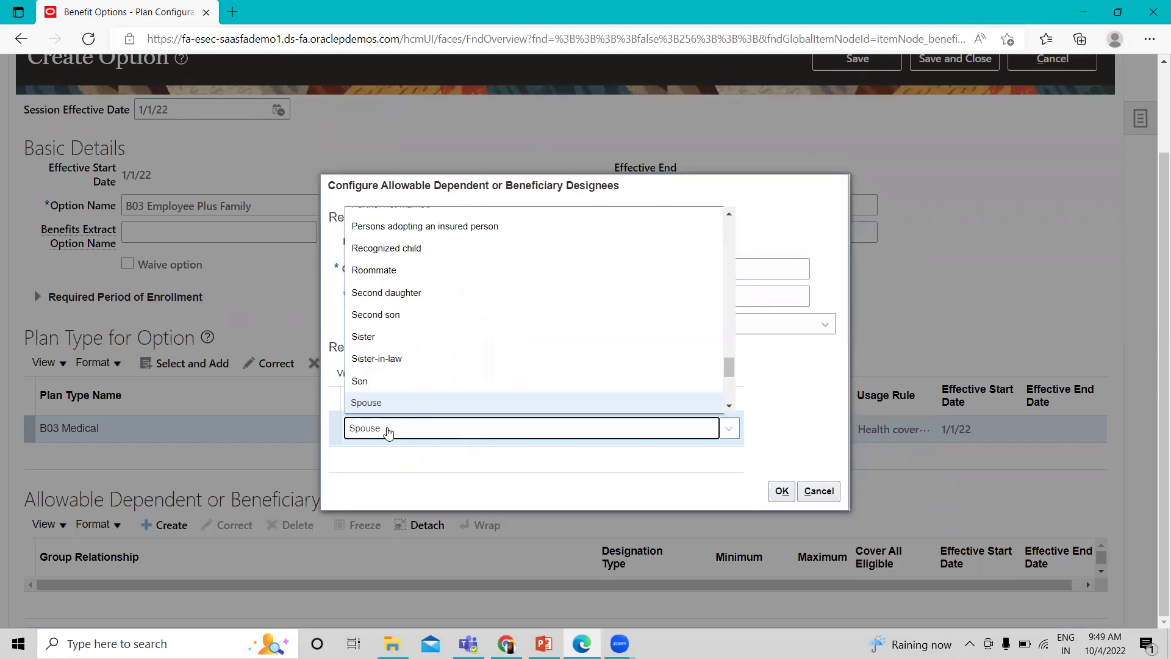
click(385, 401)
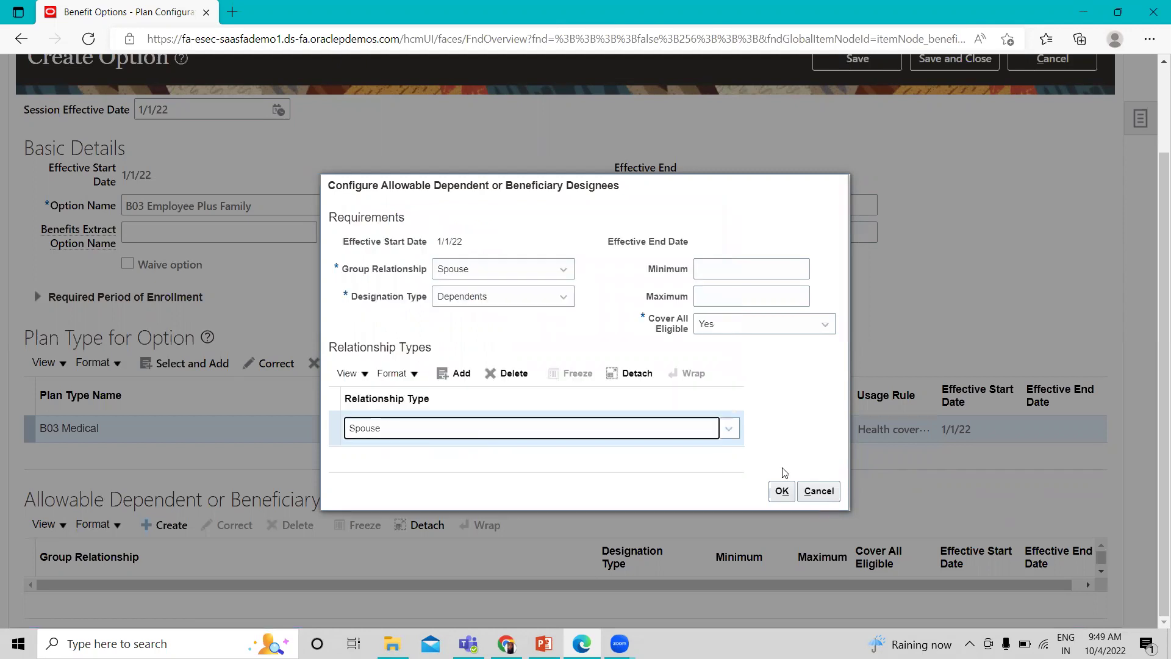
click(782, 490)
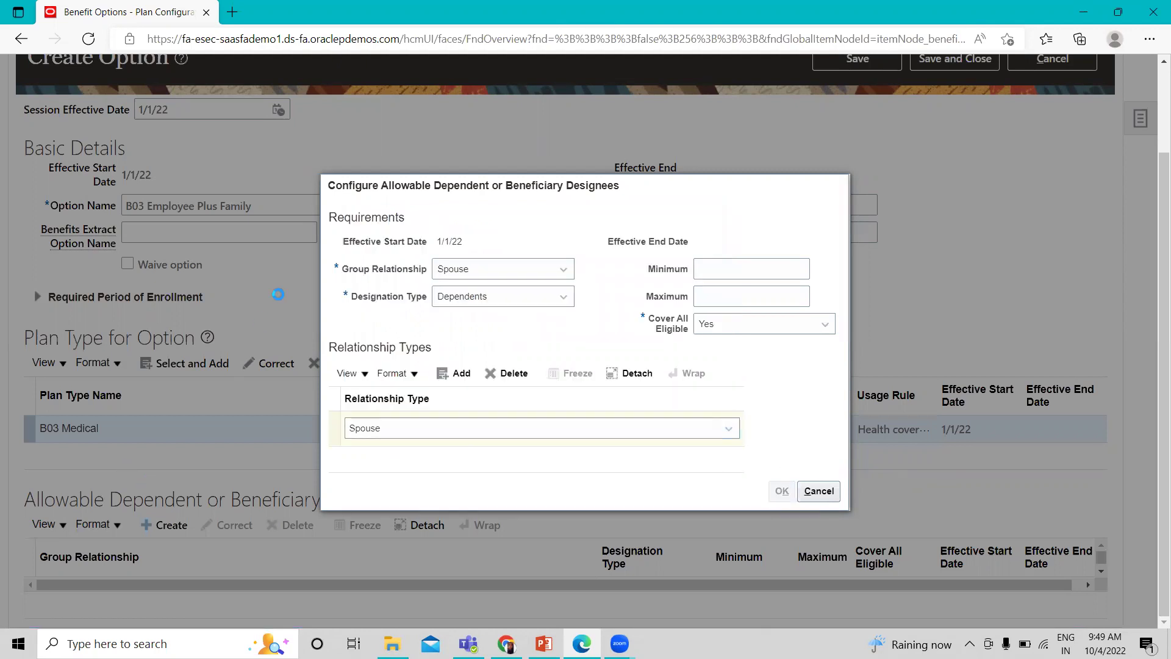
Create a second designee configuration with Children as the group relationship and Dependents as the designation type
click(173, 528)
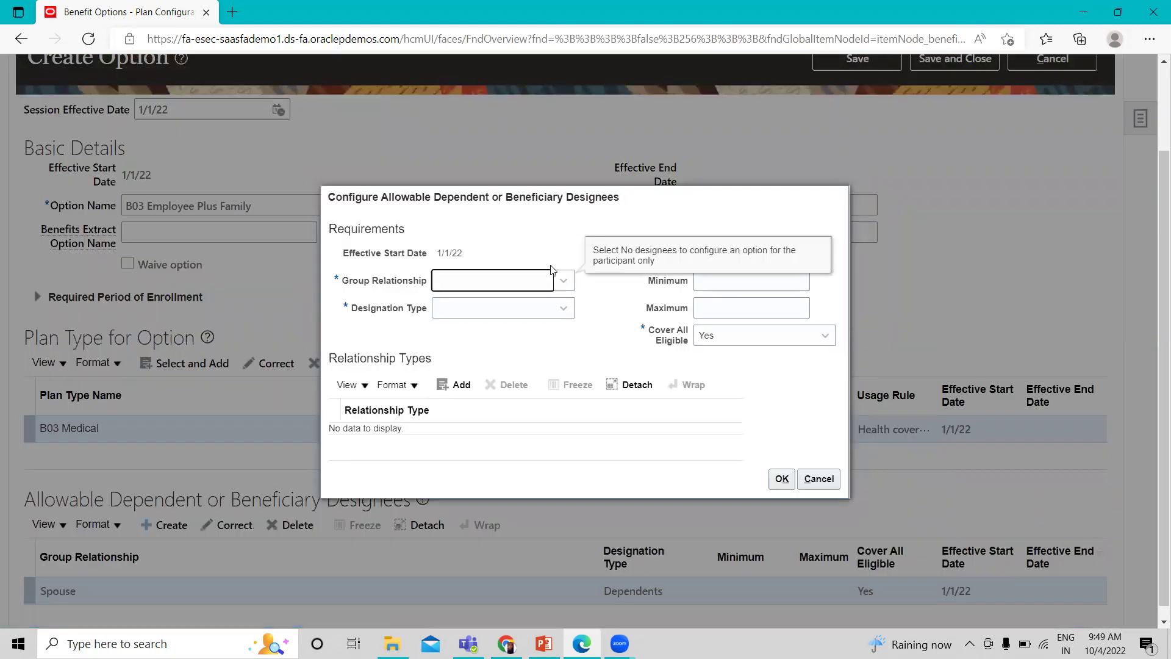
click(561, 281)
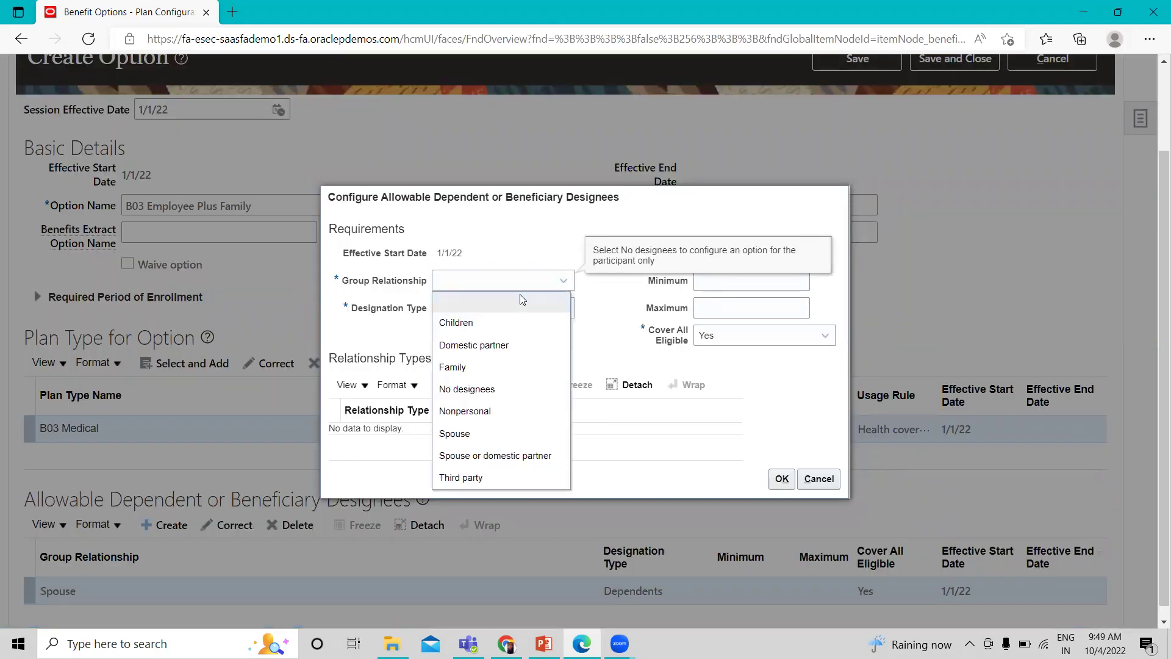
click(469, 323)
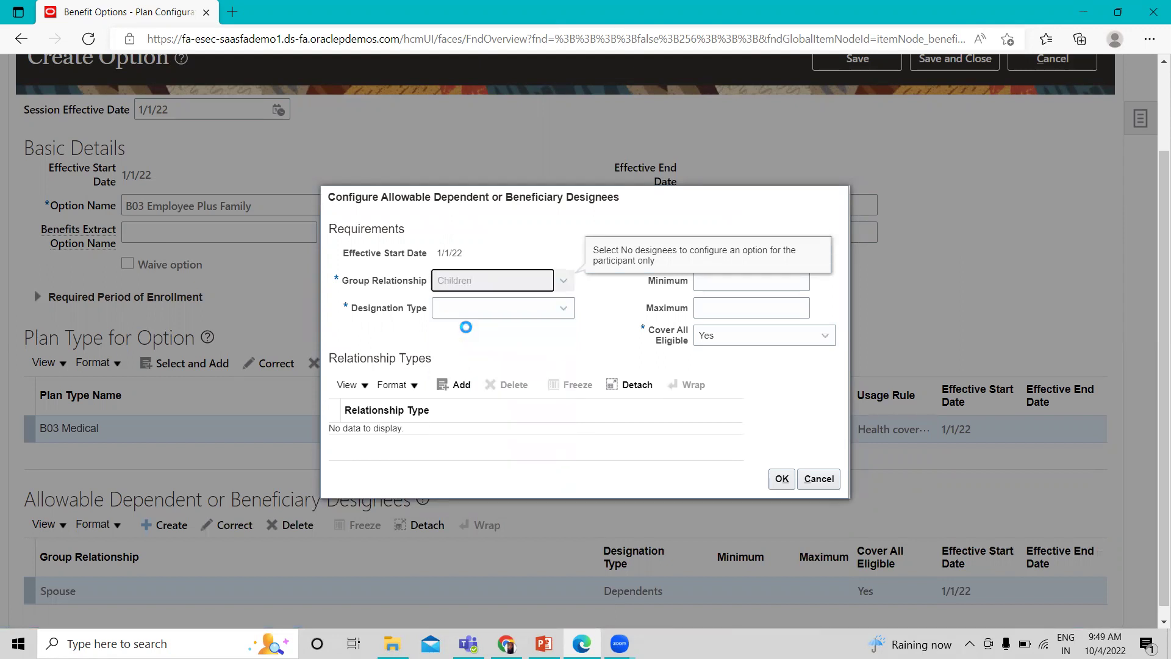
click(504, 308)
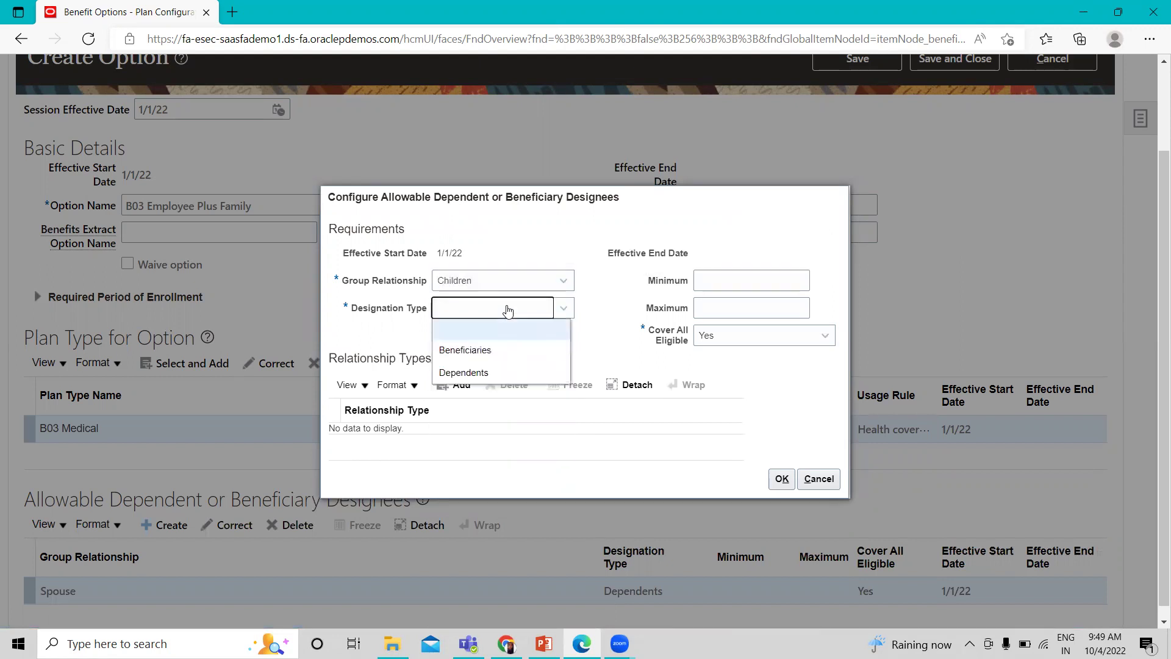
click(476, 373)
Add Adopted child and Child as relationship types of the children group
click(466, 393)
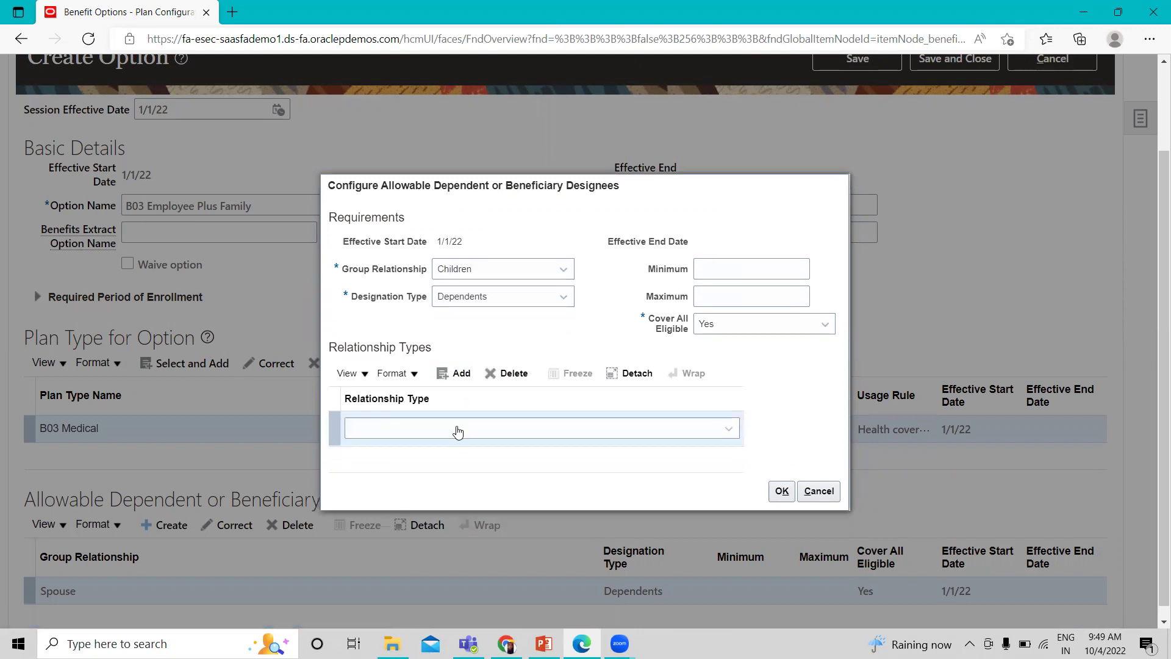
click(458, 432)
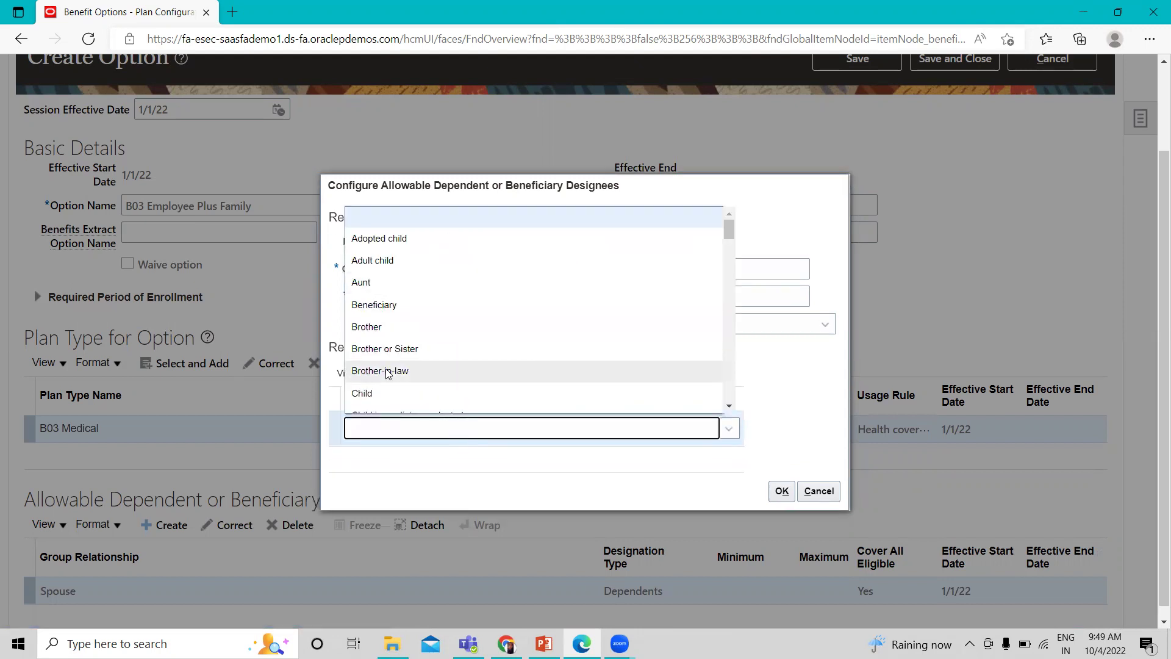
click(387, 238)
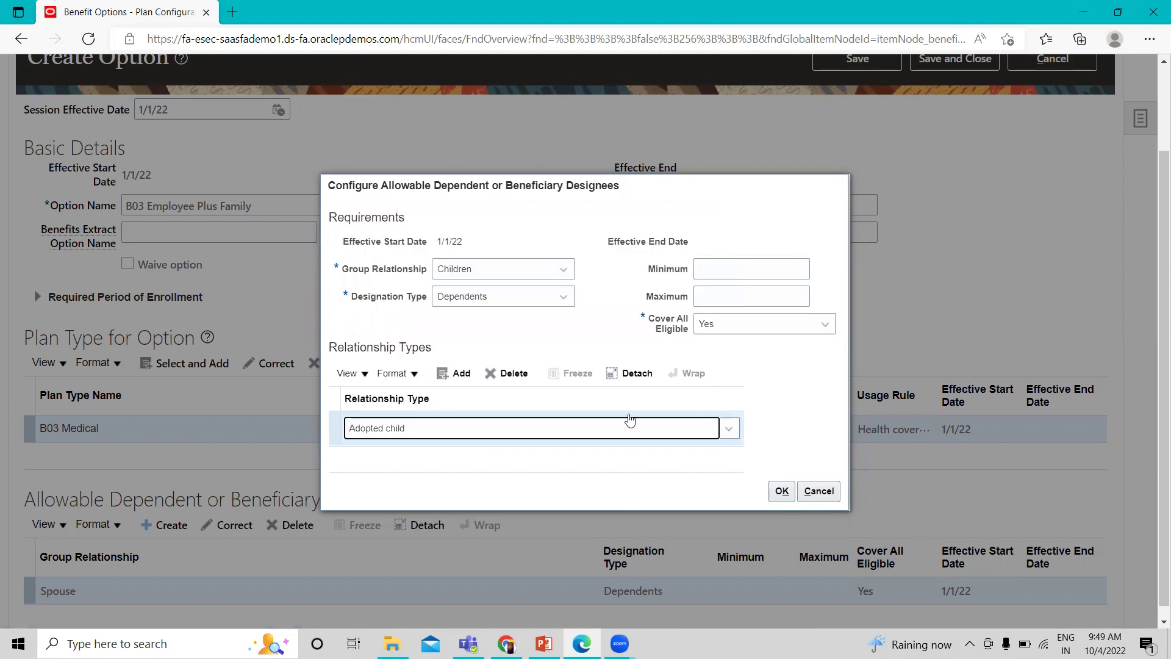
click(462, 379)
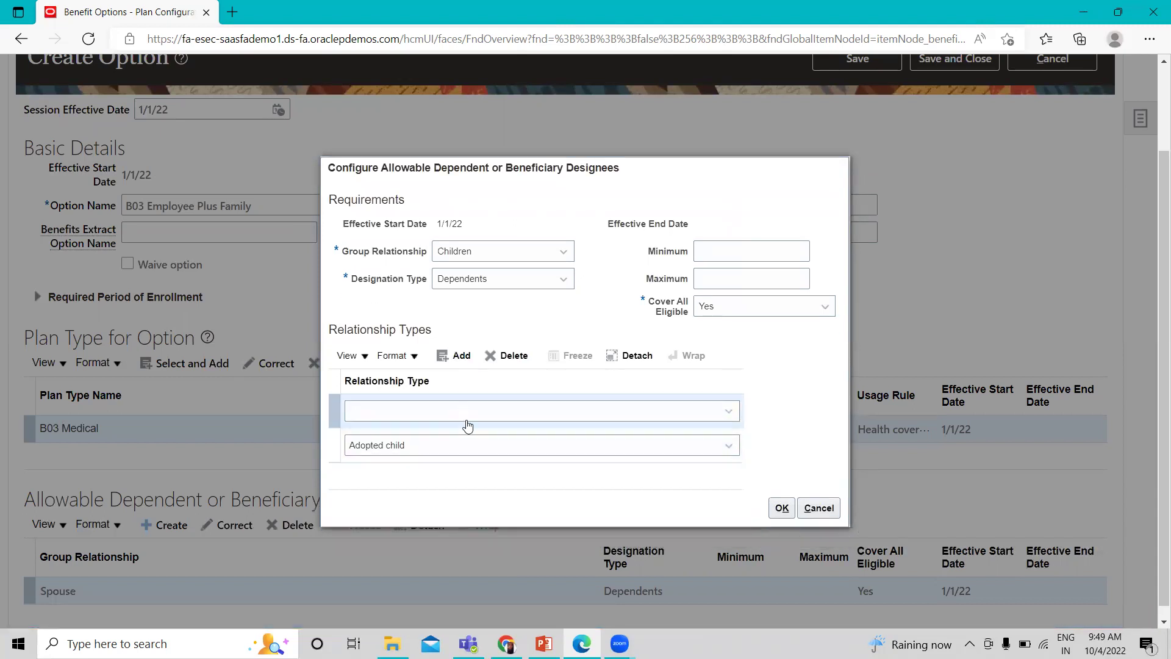
click(468, 421)
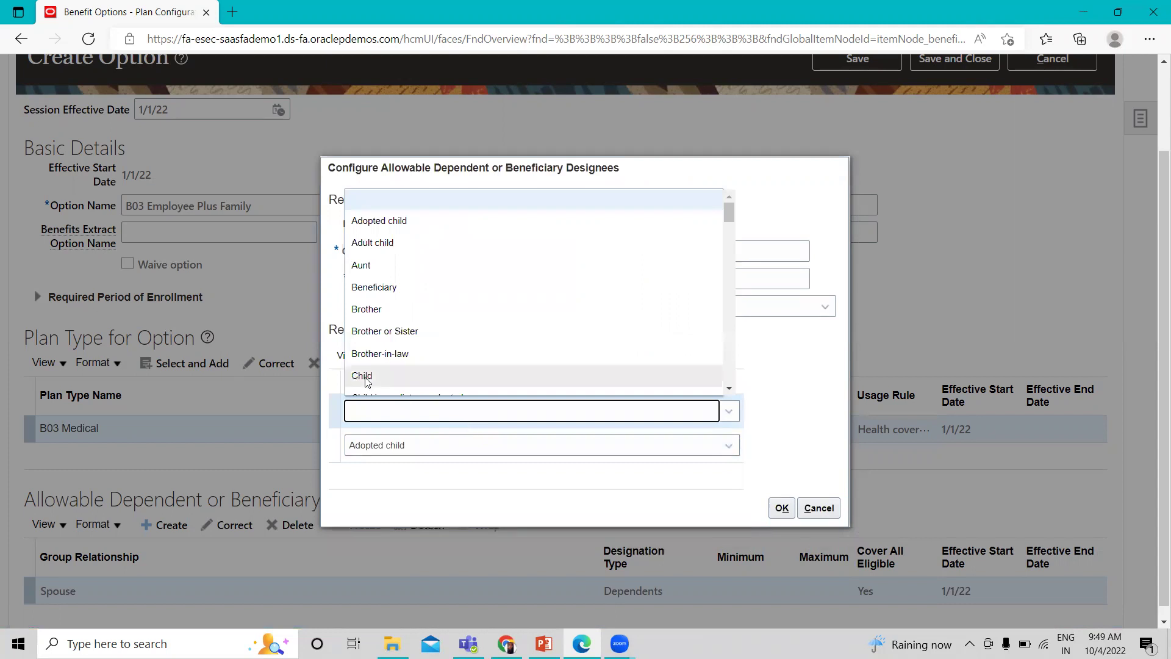
click(410, 376)
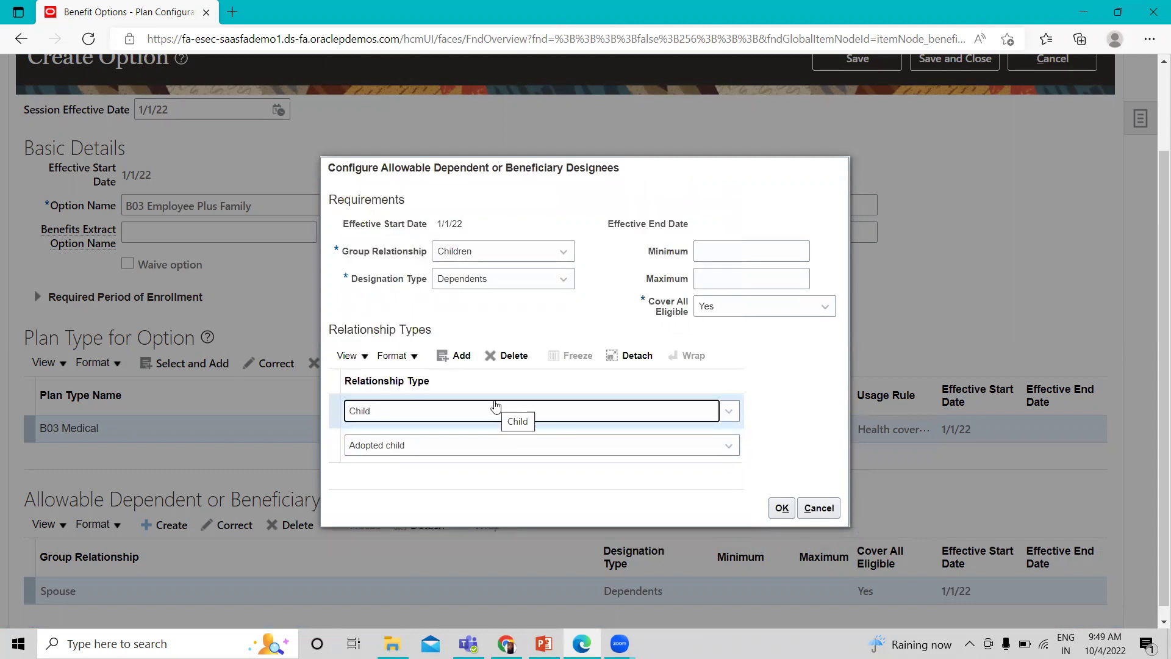
Add Step child as another relationship type of the children group and accept the designee configuration
click(459, 355)
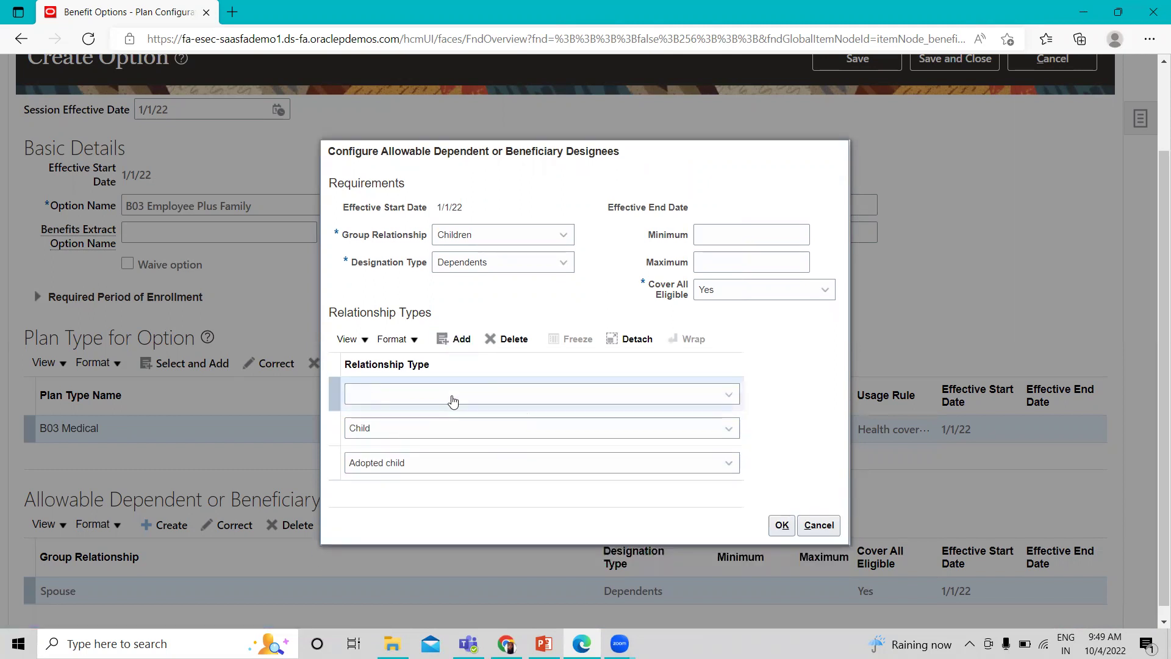
click(451, 400)
key(s)
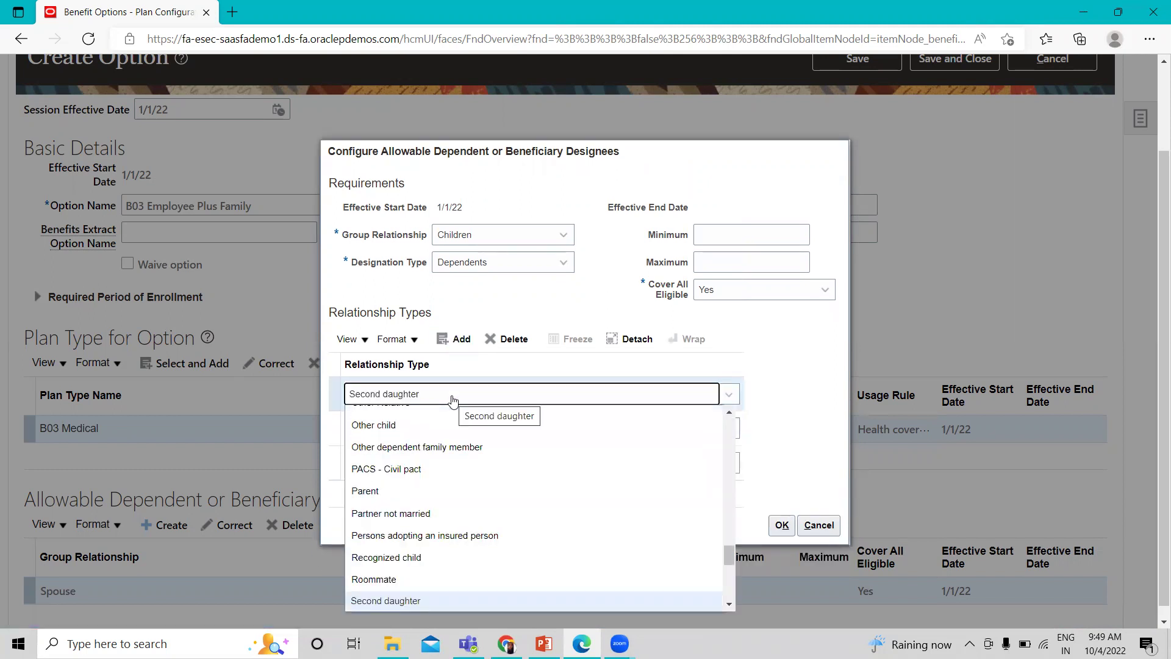
key(Down)
key(Down)
key(Down)
key(Down)
key(Down)
key(Down)
key(Down)
key(Return)
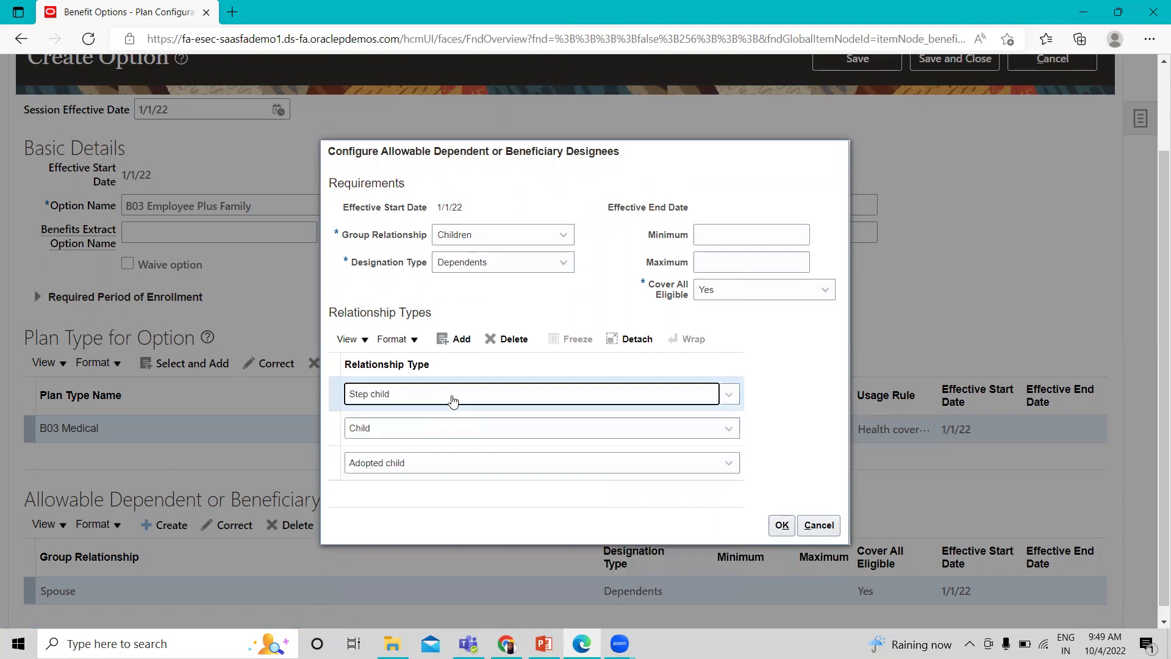
click(779, 527)
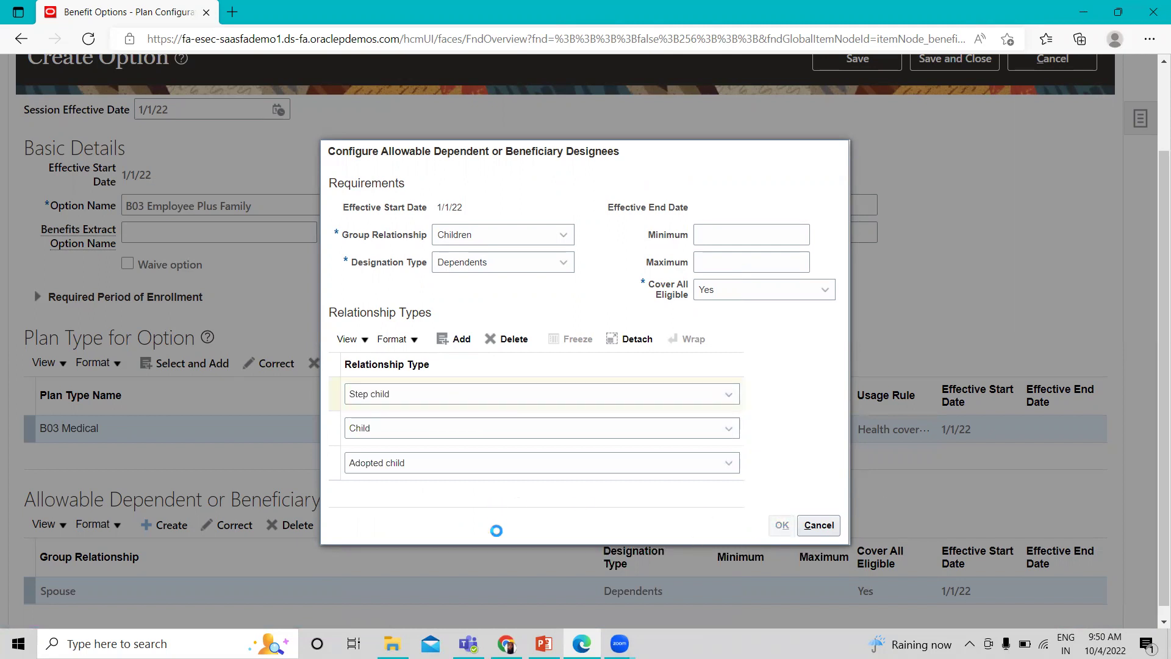
Review the plan type and designees of the B03 Employee Plus Family option, and save and close it
scroll(497, 530, up, 1)
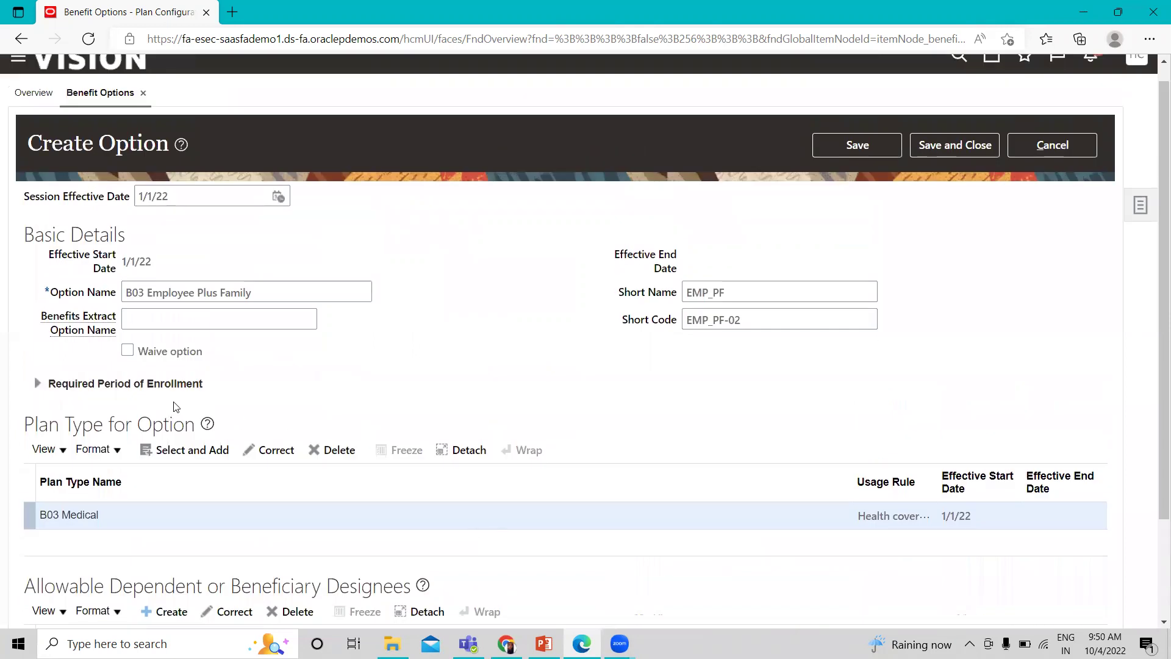
scroll(175, 405, down, 2)
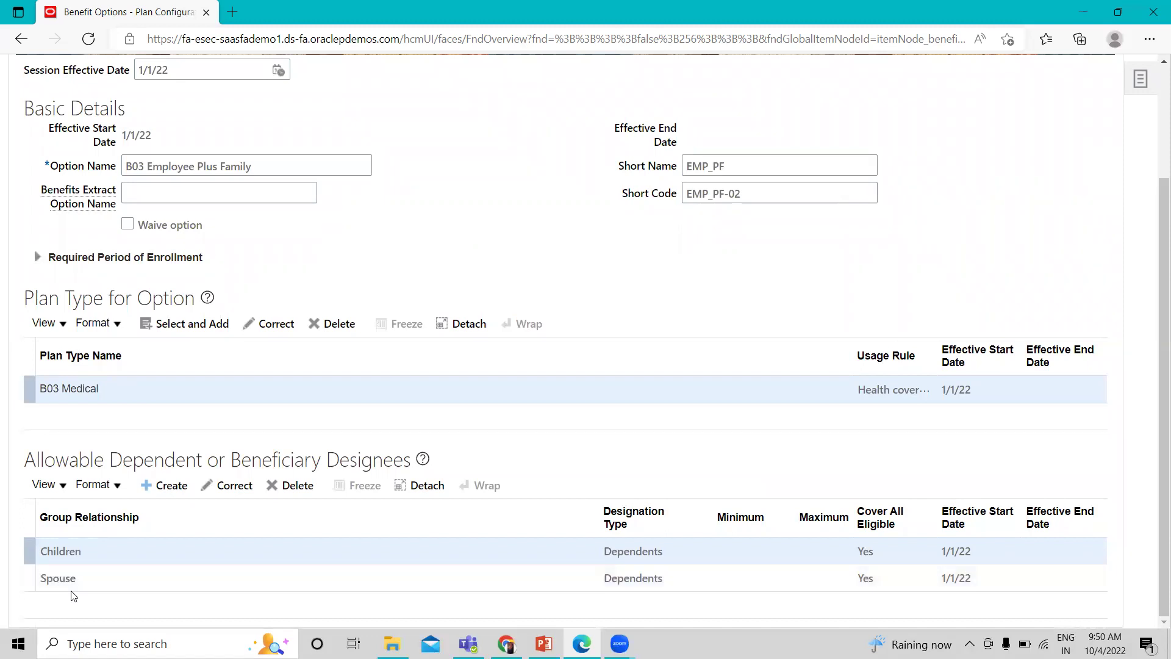
scroll(73, 596, up, 2)
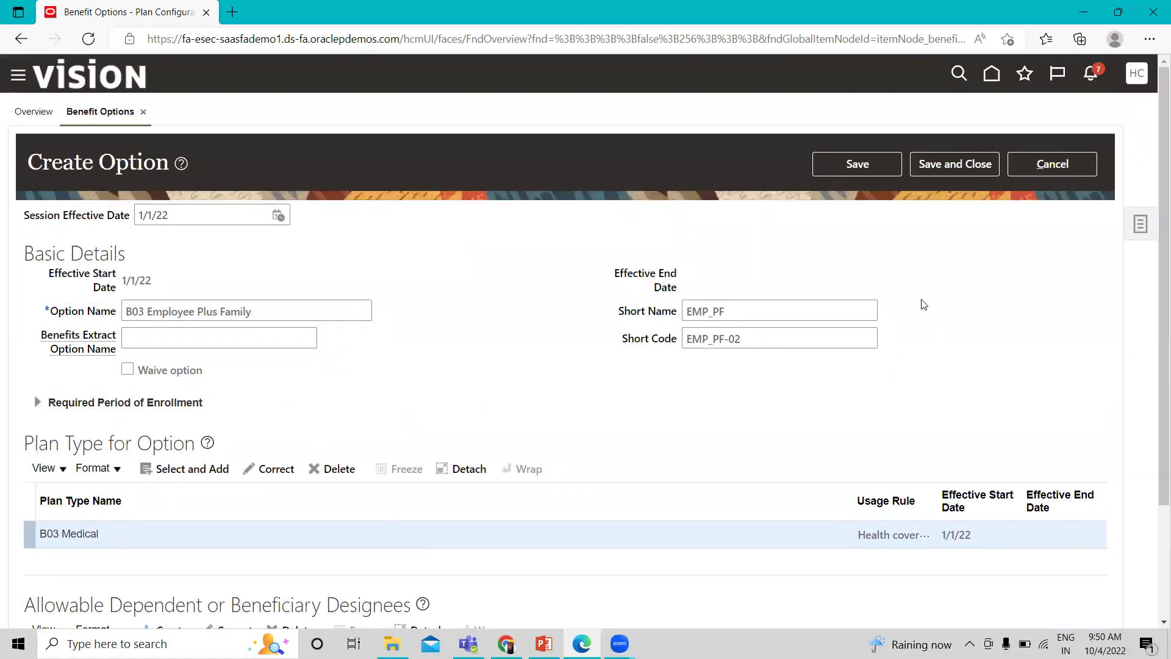
click(955, 164)
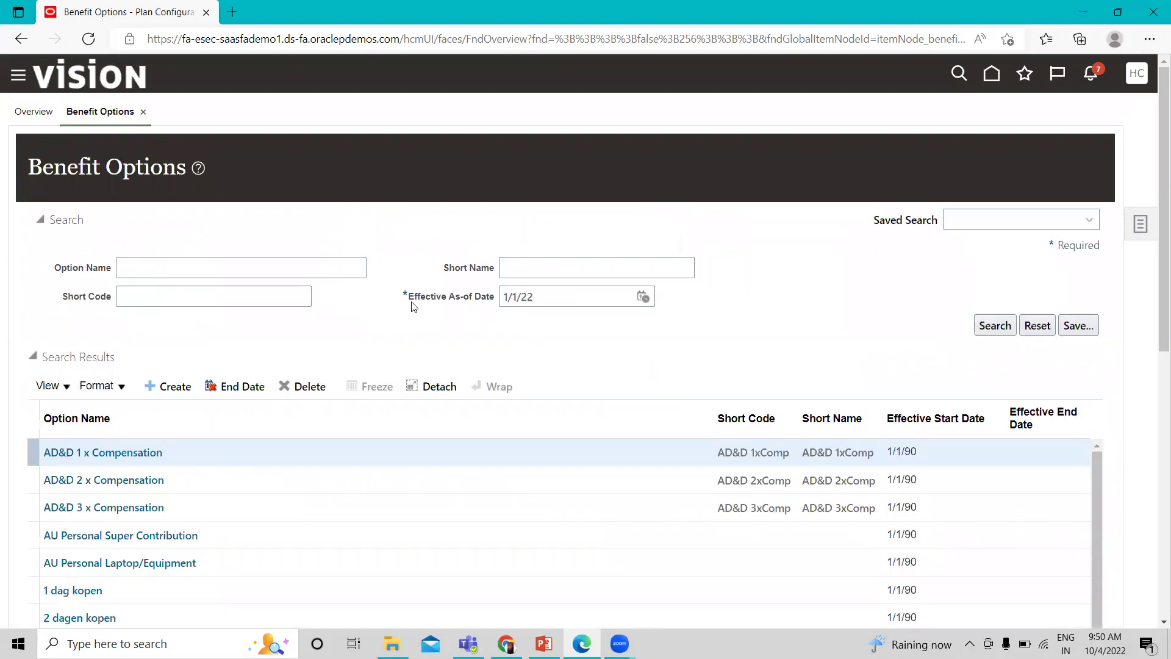
Search the benefit options for option names starting with B03
click(290, 259)
text(B03)
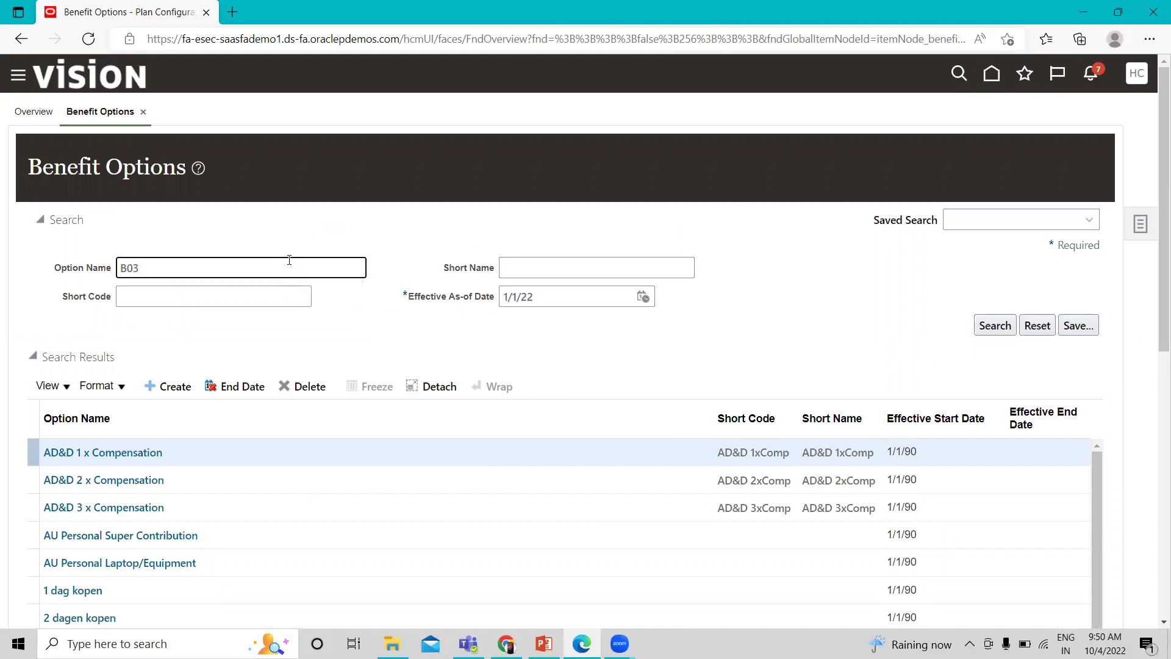
key(Return)
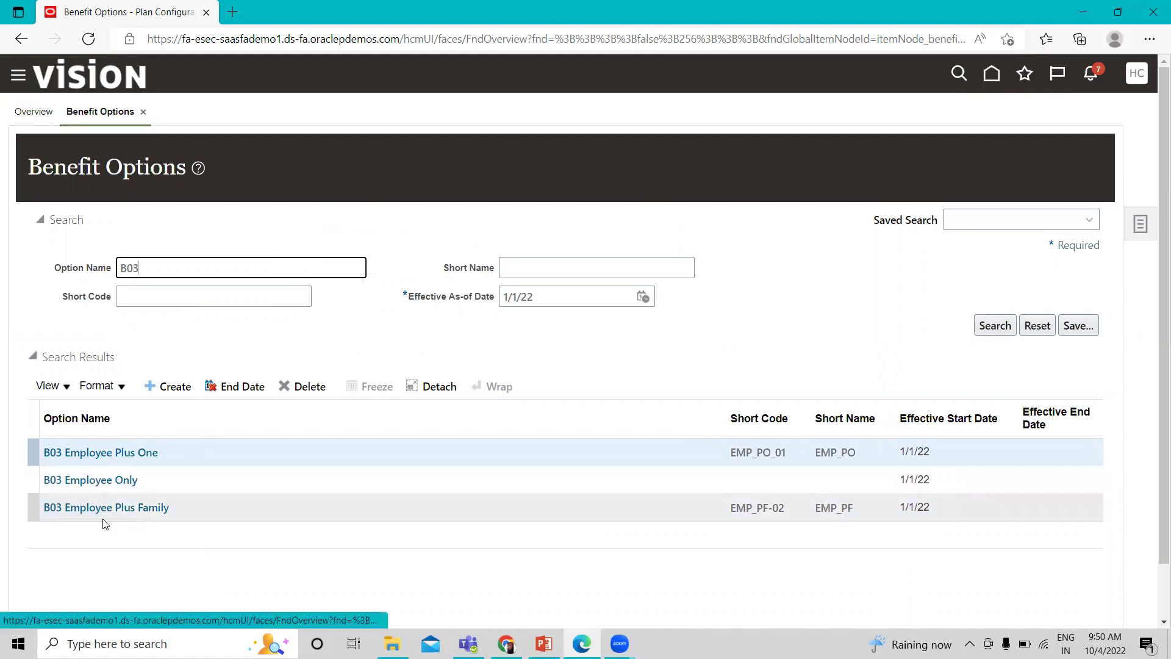
Open the B03 Employee Only option for correction and set its short name to EMP_ON
click(86, 482)
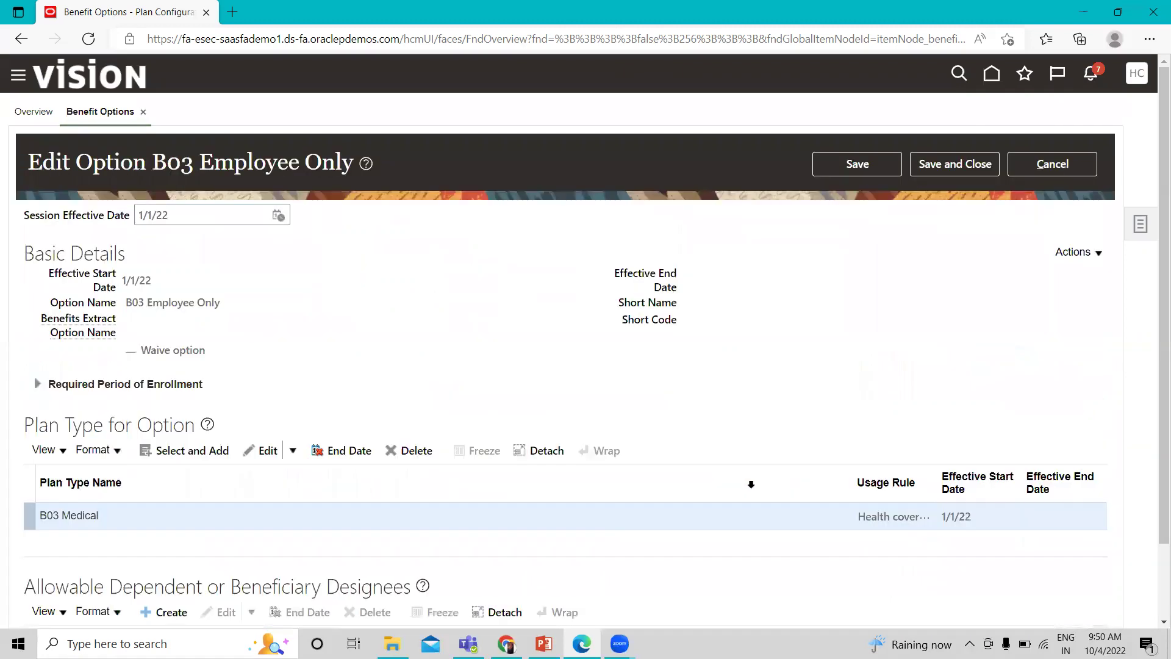
click(1102, 252)
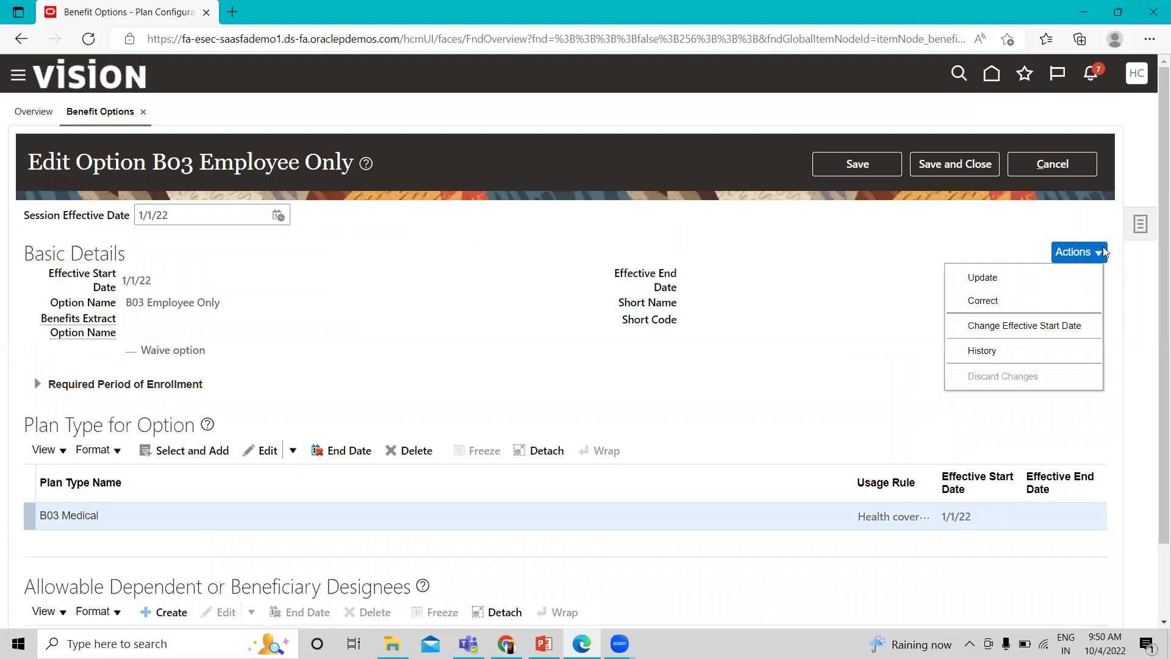
click(989, 300)
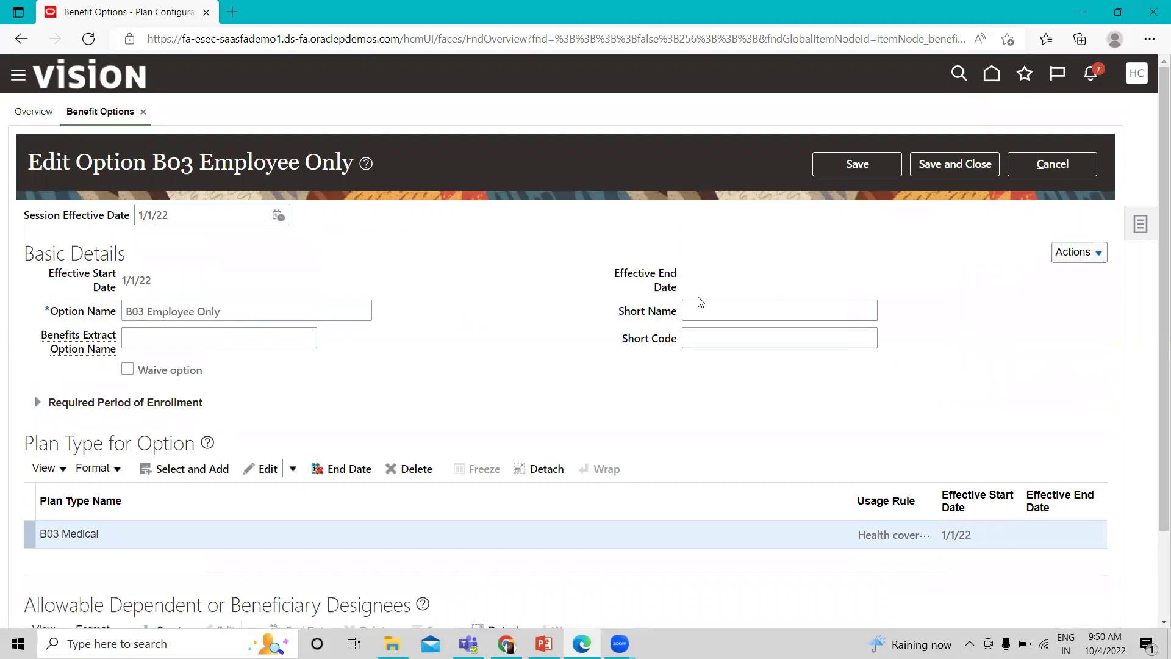
click(703, 314)
text(EMP)
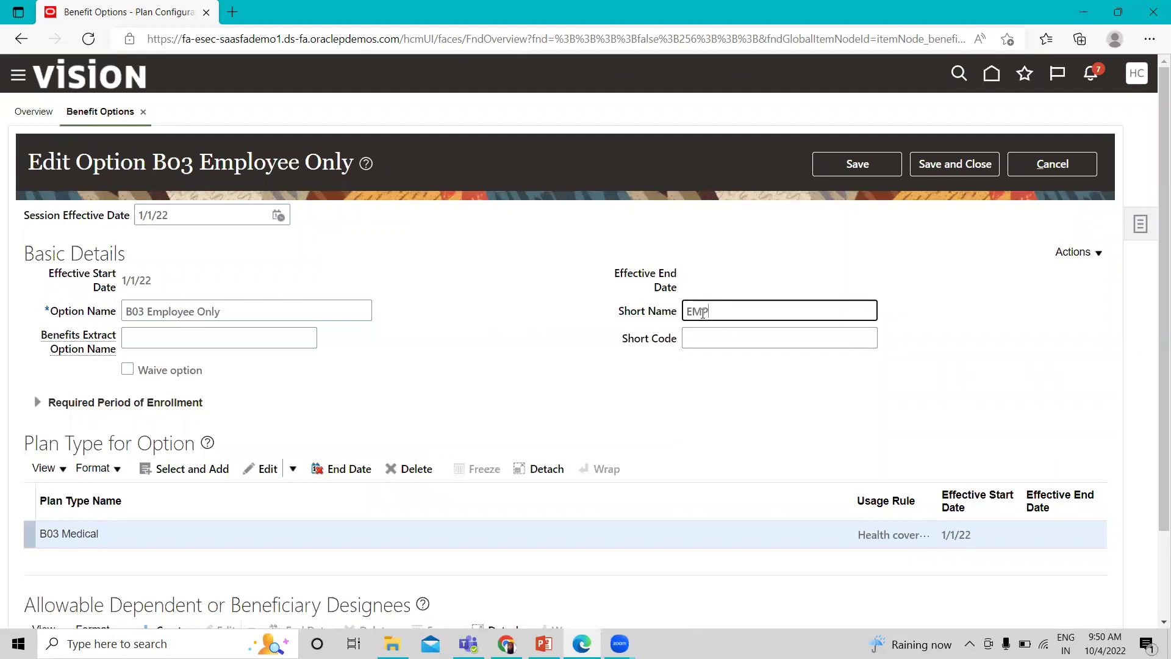
text(_OM)
key(BackSpace)
text(N)
Set the short code of the B03 Employee Only option to EMP_ON_0, and save and close it
click(724, 340)
text(E)
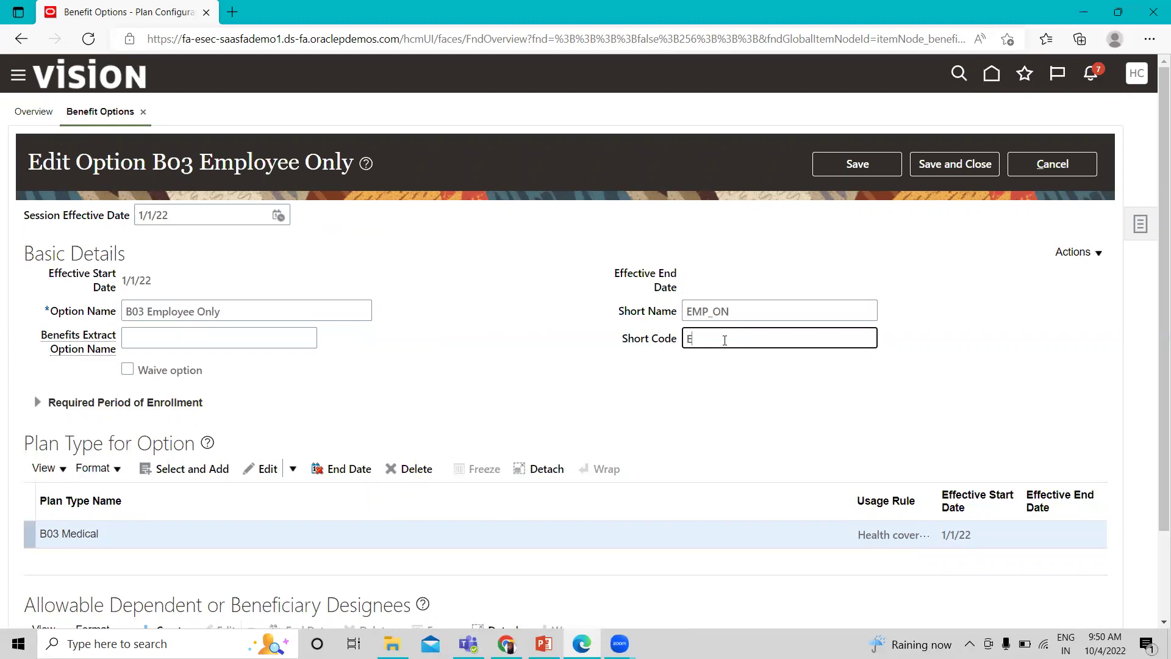
text(MP_ON_0)
click(951, 162)
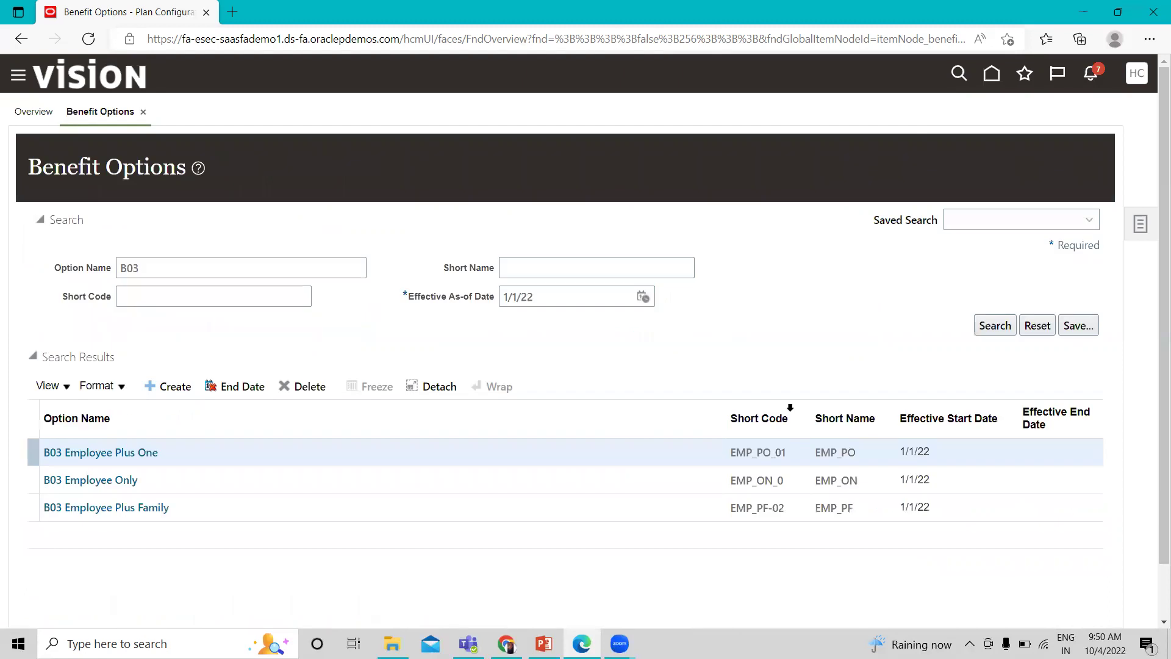